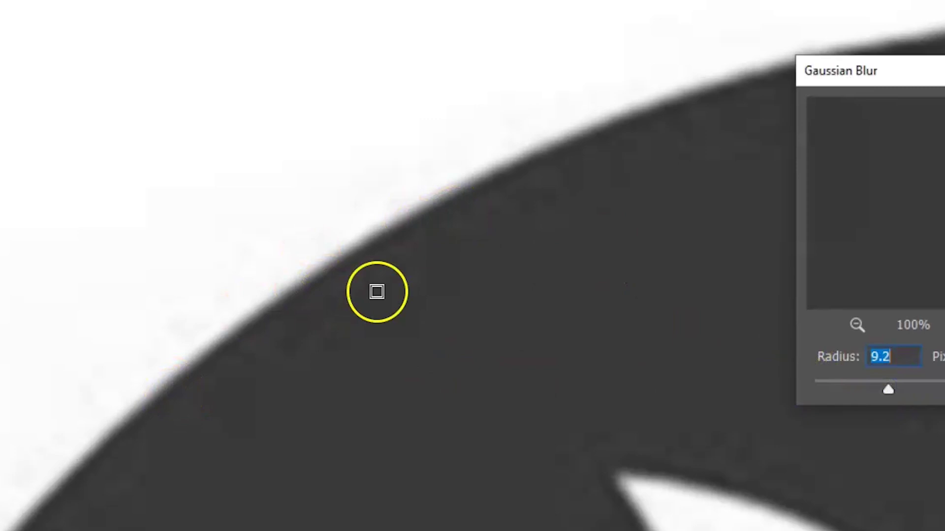
Step: Apply the Gaussian Blur to soften the edges of the grey logo
{"action": "key", "text": "Return"}
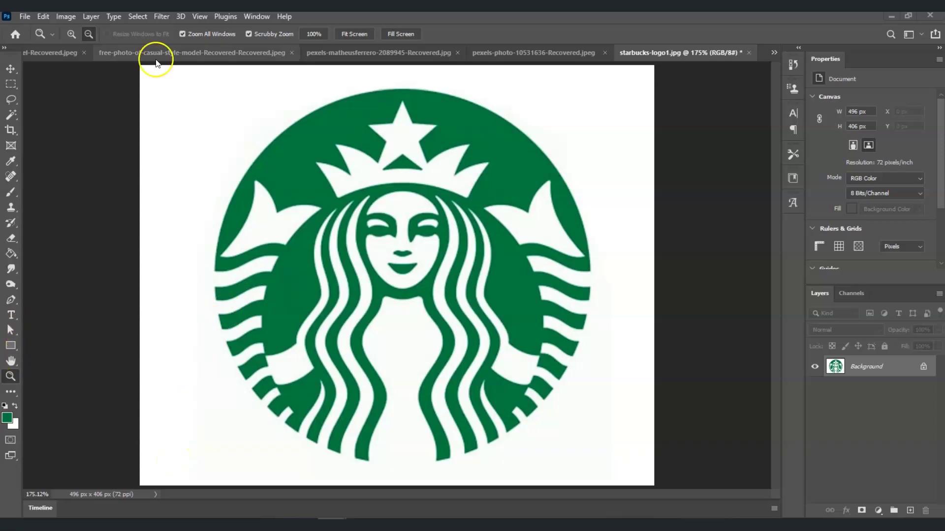
{"action": "left_click_drag", "start_coordinate": [105, 74], "coordinate": [477, 300]}
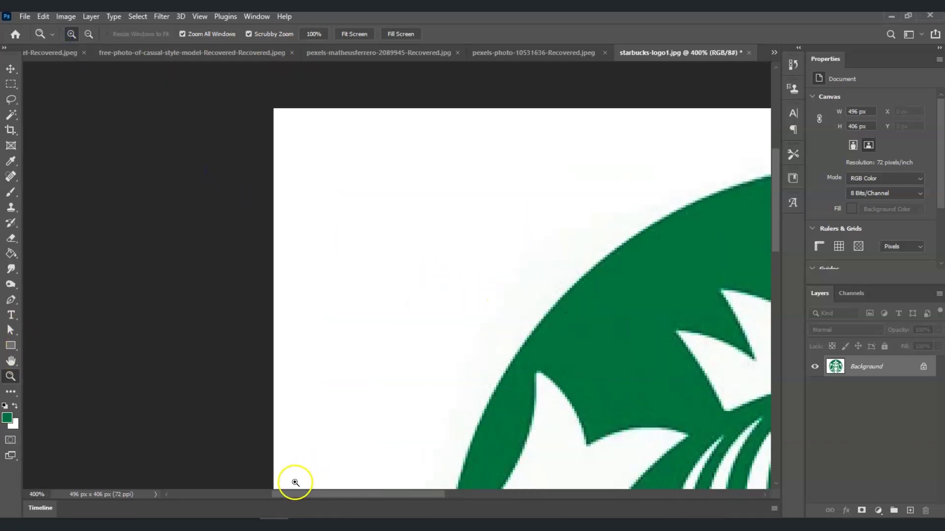
{"action": "left_click_drag", "start_coordinate": [312, 494], "coordinate": [348, 354]}
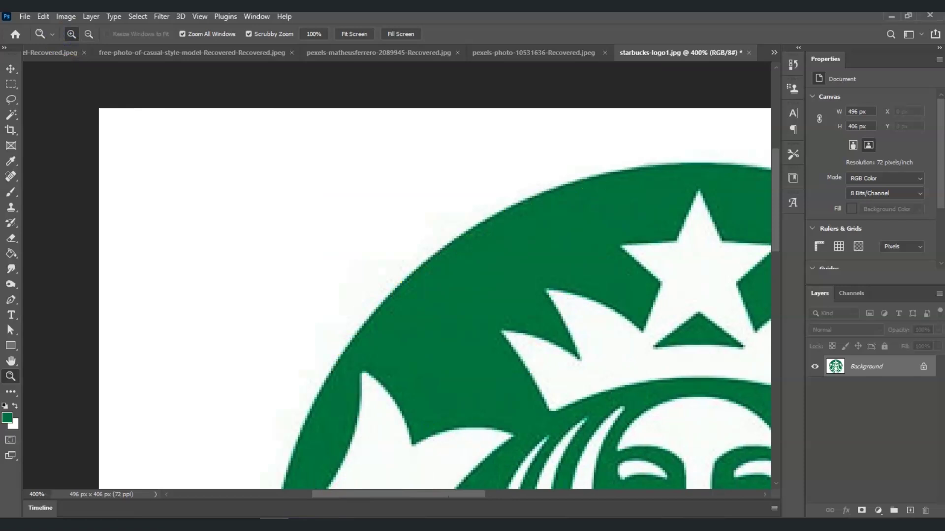
{"action": "mouse_move", "coordinate": [384, 498]}
{"action": "left_mouse_down"}
{"action": "mouse_move", "coordinate": [470, 495]}
{"action": "mouse_move", "coordinate": [382, 489]}
{"action": "left_mouse_up"}
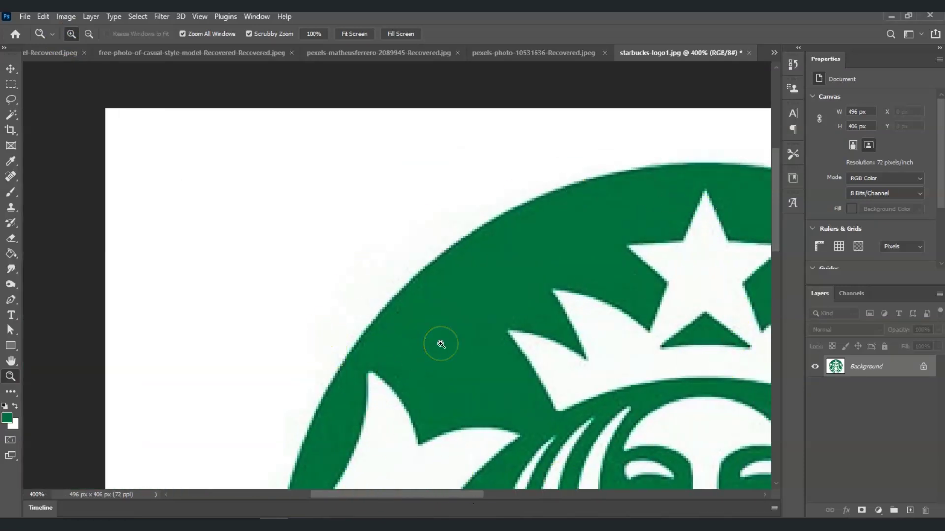
{"action": "left_click_drag", "start_coordinate": [416, 491], "coordinate": [473, 492]}
{"action": "left_click", "coordinate": [354, 34]}
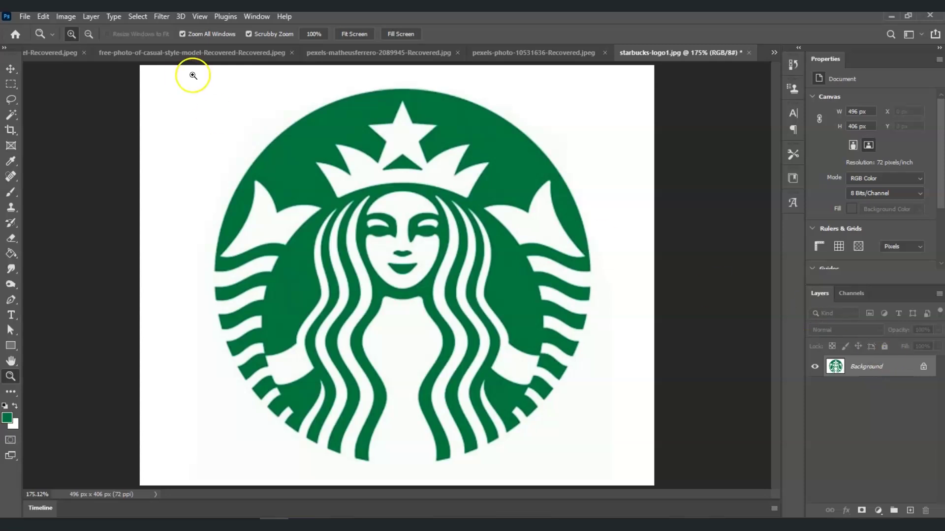
Step: Resize the image to Width 2000 at 300 ppi (8333 × 6821 px) and fit it on screen
{"action": "left_click", "coordinate": [68, 17]}
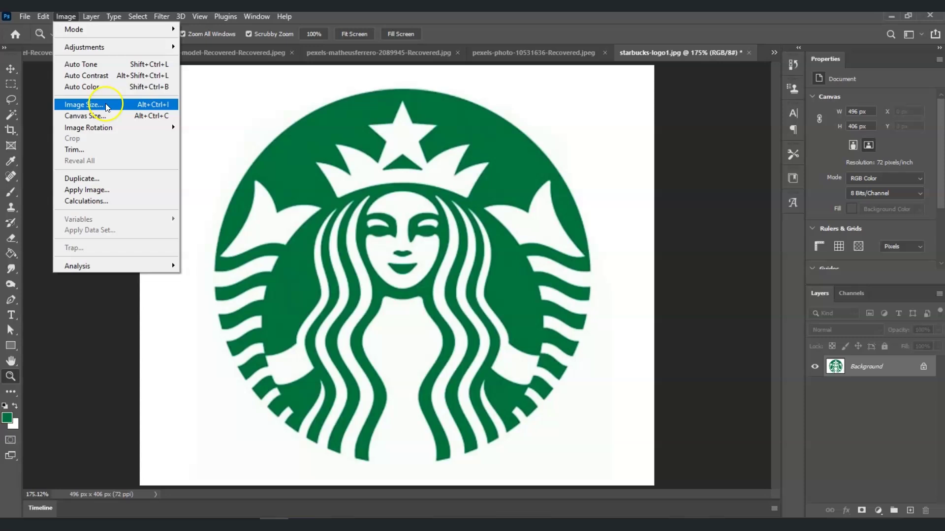
{"action": "left_click", "coordinate": [91, 104]}
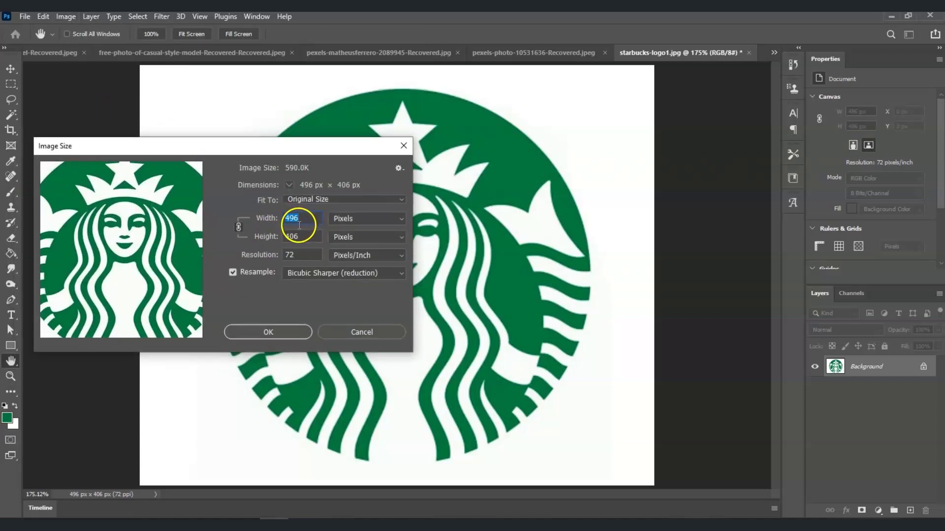
{"action": "type", "text": "2000"}
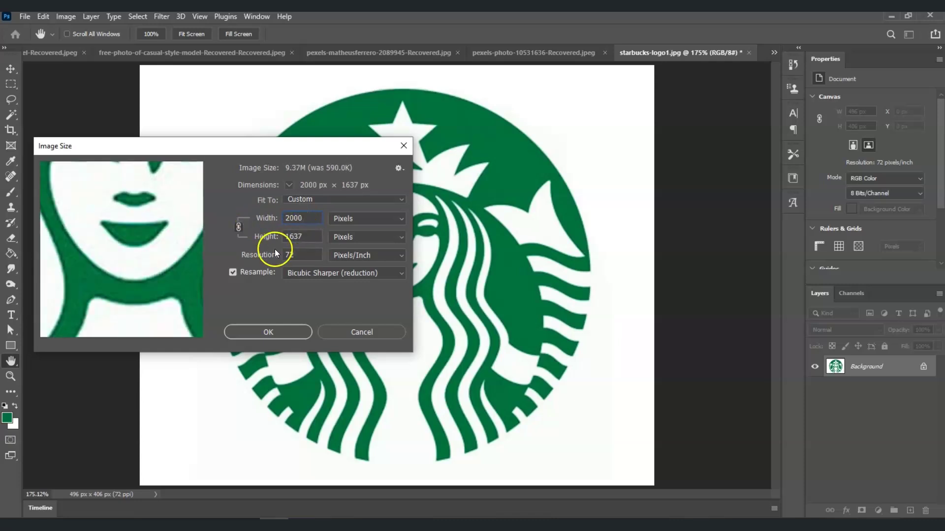
{"action": "double_click", "coordinate": [314, 258]}
{"action": "type", "text": "300"}
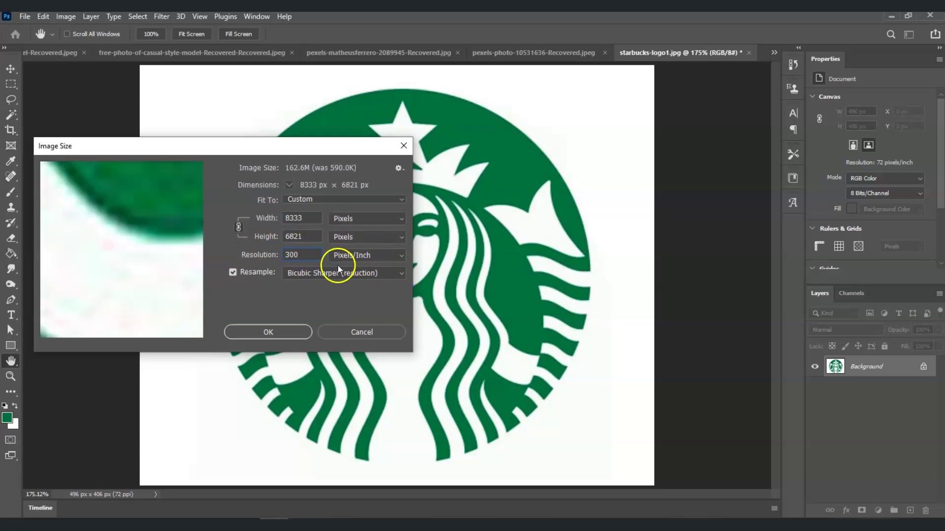
{"action": "left_click", "coordinate": [293, 339]}
{"action": "key", "text": "z"}
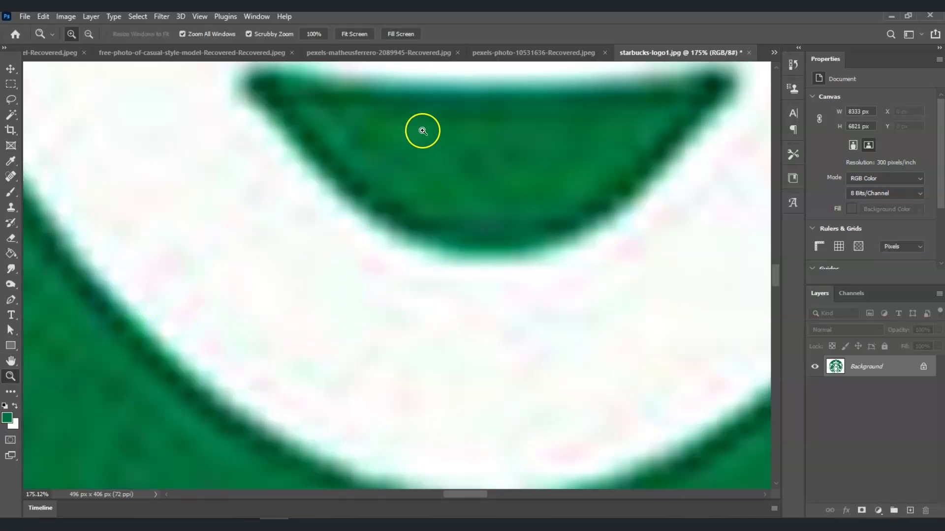
{"action": "left_click", "coordinate": [361, 33]}
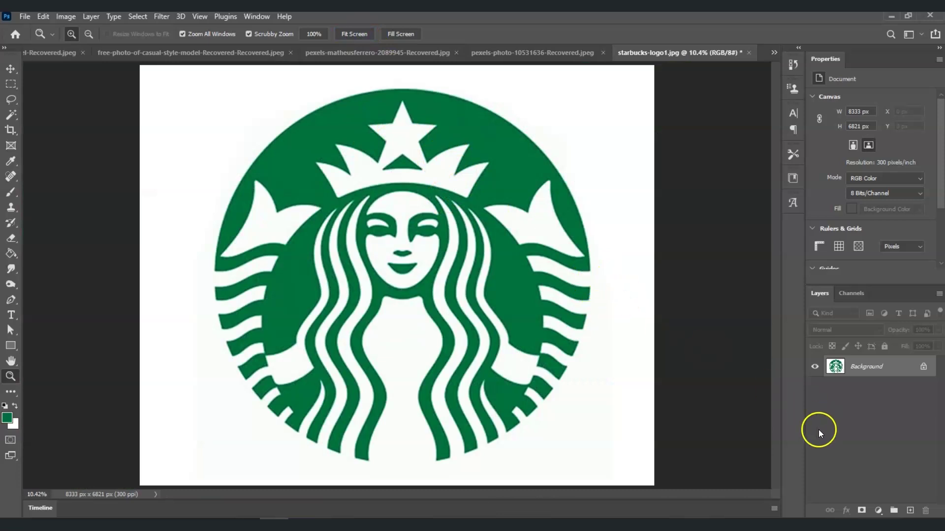
Step: Duplicate the Background layer as Layer 1 with Ctrl+J and hide the Background layer
{"action": "left_click", "coordinate": [875, 374]}
{"action": "key", "text": "ctrl+j"}
{"action": "left_click", "coordinate": [884, 368]}
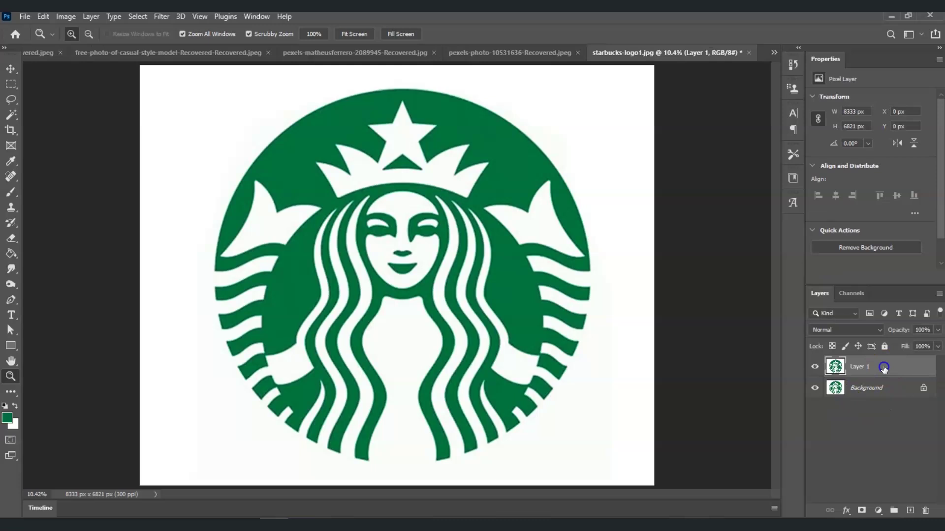
{"action": "left_click", "coordinate": [816, 391]}
{"action": "left_click", "coordinate": [892, 369]}
{"action": "left_click", "coordinate": [867, 367]}
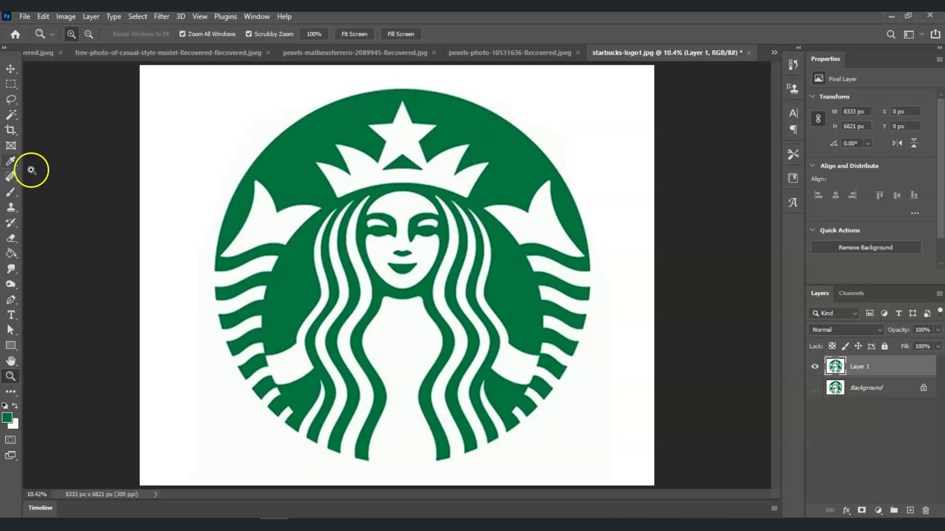
Step: Sample the logo's green as foreground colour with the Eyedropper, then desaturate Layer 1
{"action": "left_click", "coordinate": [9, 161]}
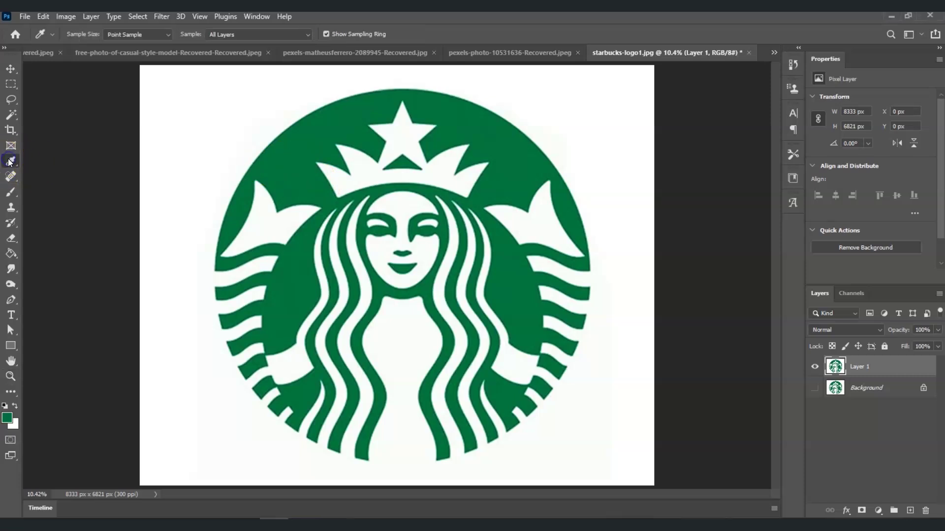
{"action": "right_click", "coordinate": [10, 161]}
{"action": "left_click", "coordinate": [11, 160]}
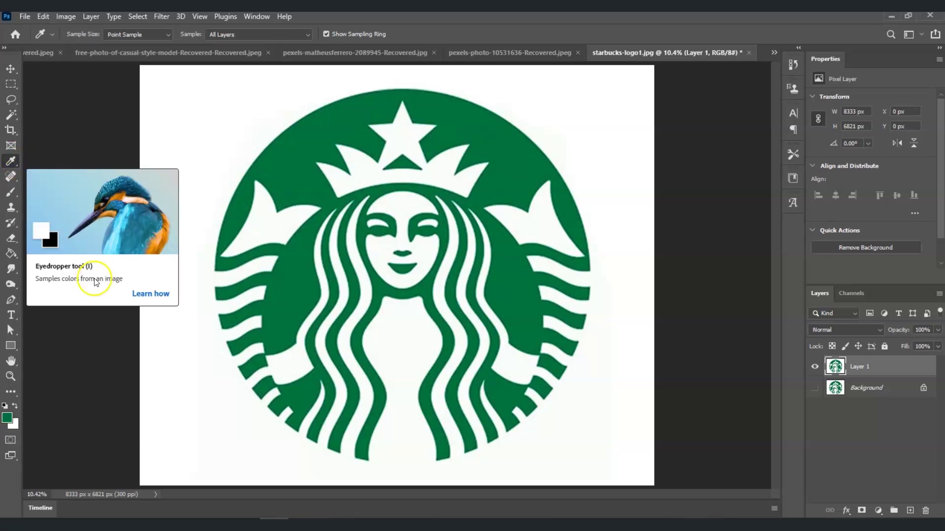
{"action": "left_click", "coordinate": [304, 166]}
{"action": "left_click", "coordinate": [304, 166]}
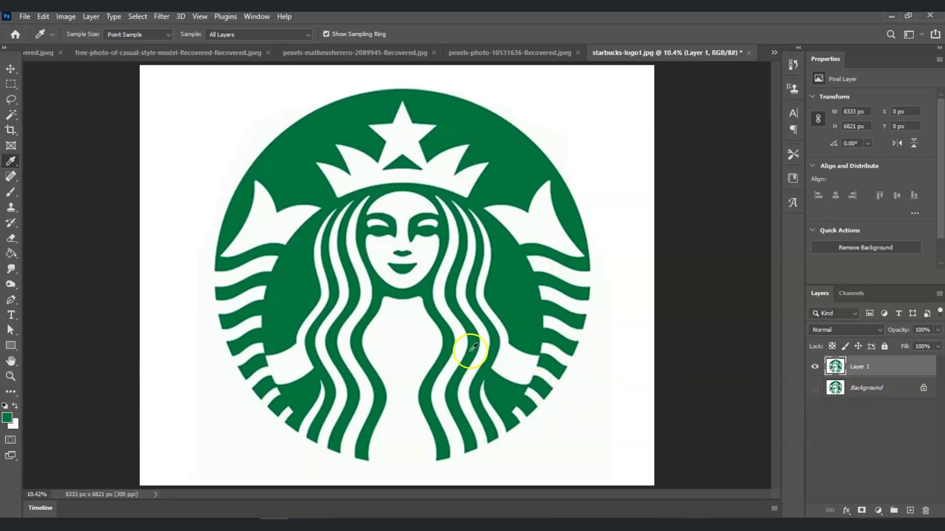
{"action": "left_click", "coordinate": [883, 373]}
{"action": "key", "text": "ctrl+shift+u"}
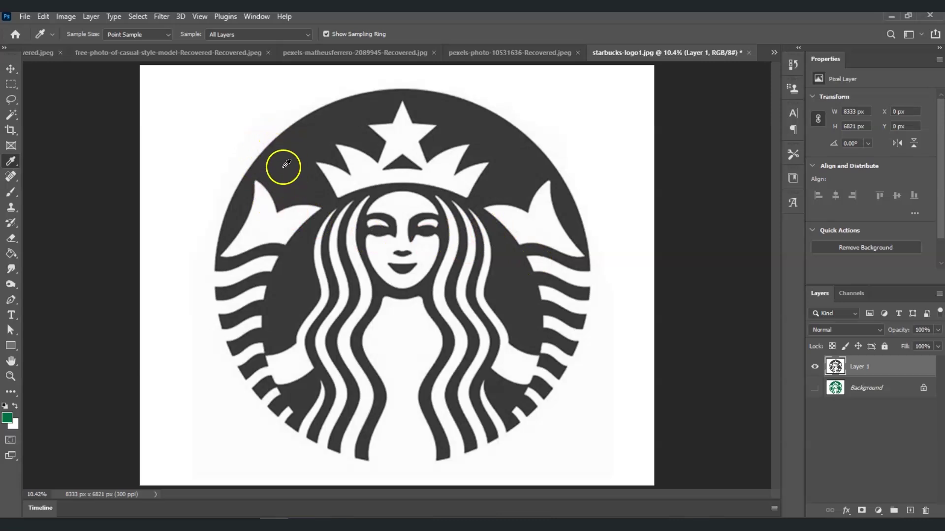
Step: Zoom in on the logo and bring up the Gaussian Blur filter for Layer 1
{"action": "left_click", "coordinate": [10, 377]}
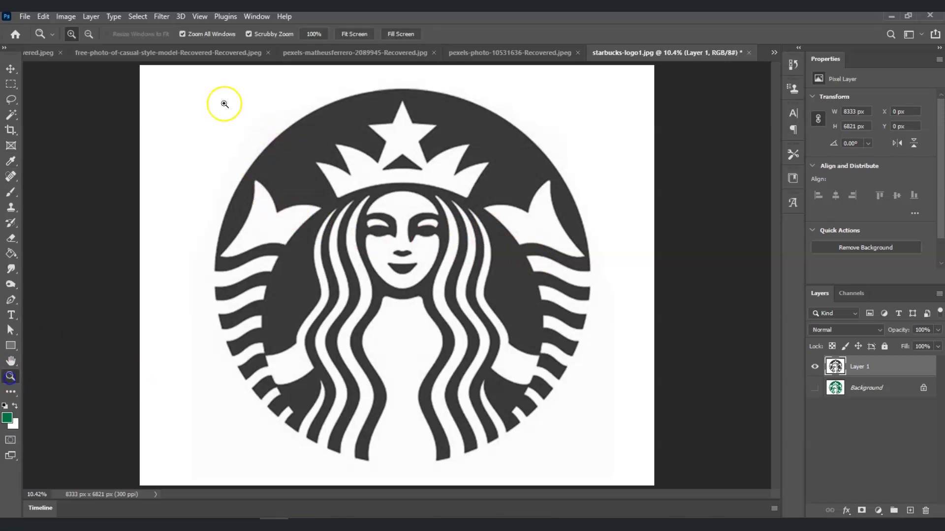
{"action": "left_click_drag", "start_coordinate": [257, 97], "coordinate": [457, 494]}
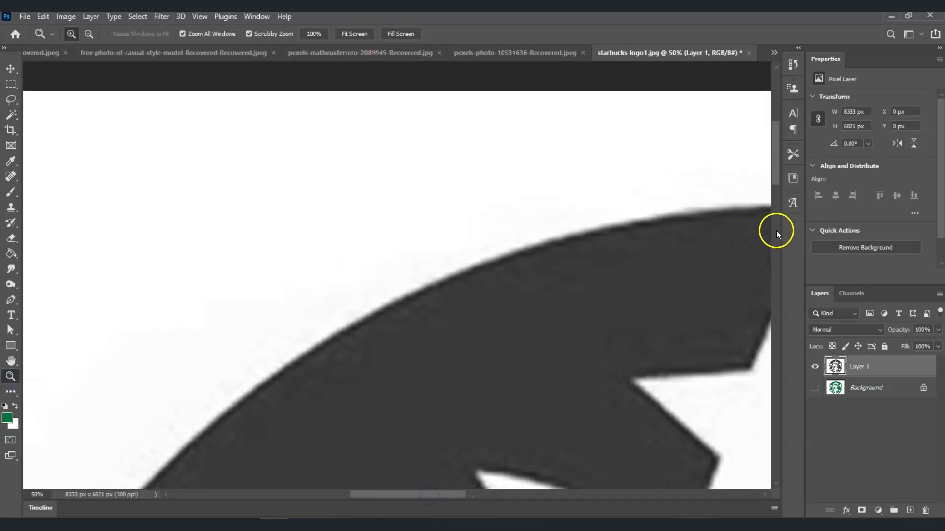
{"action": "left_click_drag", "start_coordinate": [776, 176], "coordinate": [776, 171]}
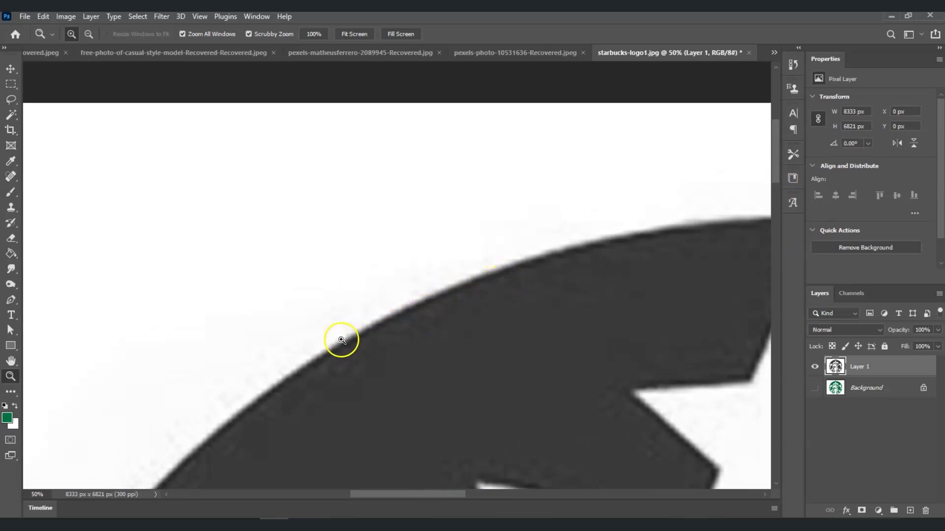
{"action": "left_click_drag", "start_coordinate": [779, 158], "coordinate": [773, 173]}
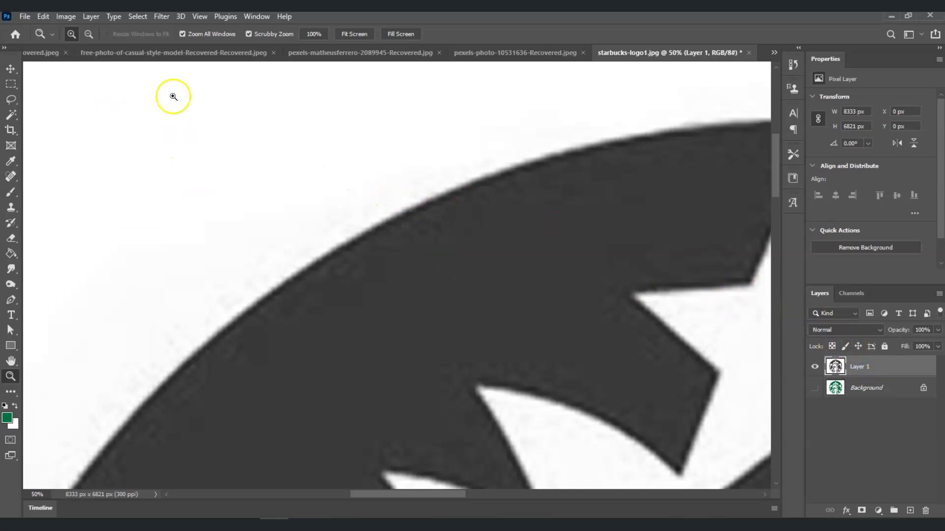
{"action": "left_click", "coordinate": [162, 16]}
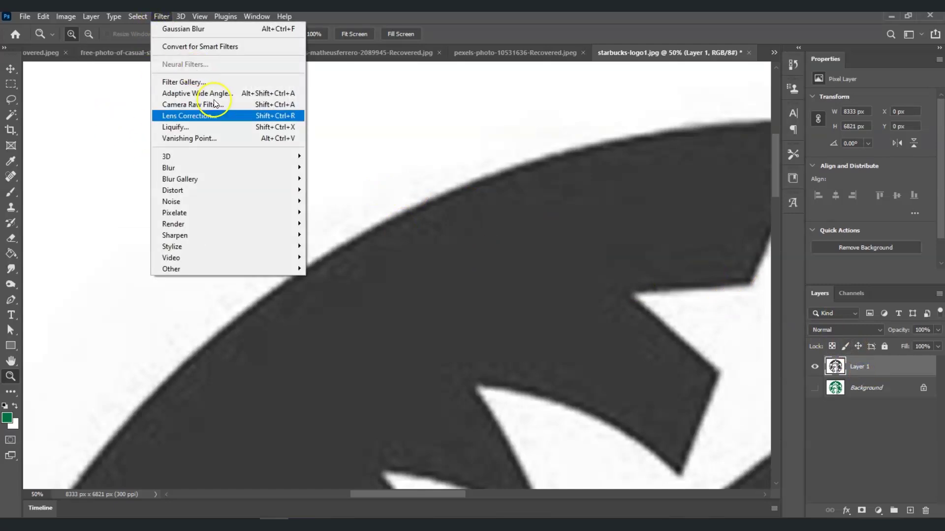
{"action": "mouse_move", "coordinate": [231, 164]}
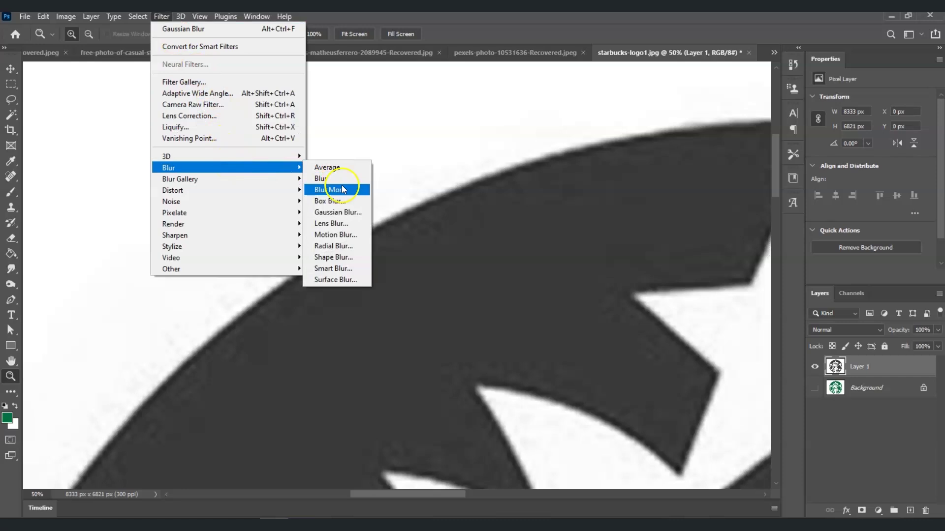
{"action": "left_click", "coordinate": [337, 212]}
{"action": "left_click_drag", "start_coordinate": [730, 165], "coordinate": [675, 154]}
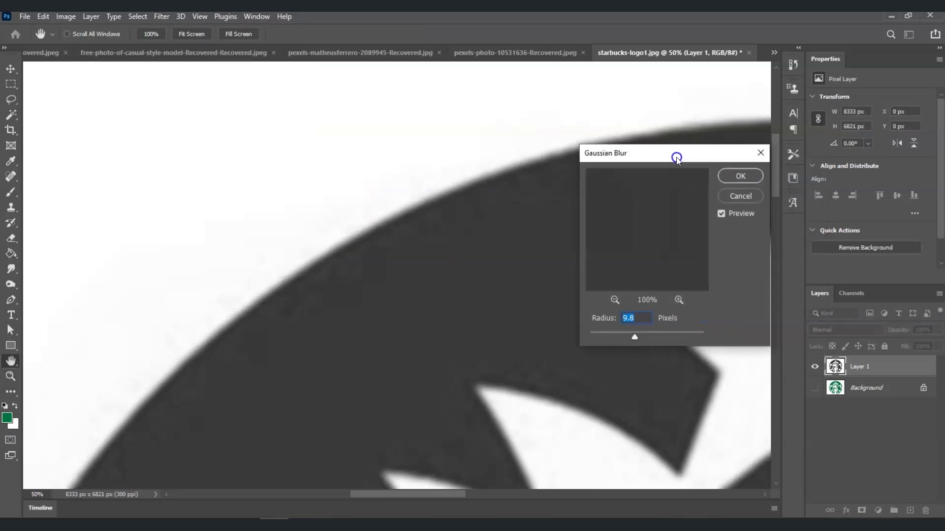
Step: Preview several blur radii and apply the Gaussian Blur at 9.2 pixels
{"action": "left_click_drag", "start_coordinate": [634, 336], "coordinate": [582, 340]}
{"action": "left_click_drag", "start_coordinate": [310, 249], "coordinate": [311, 259]}
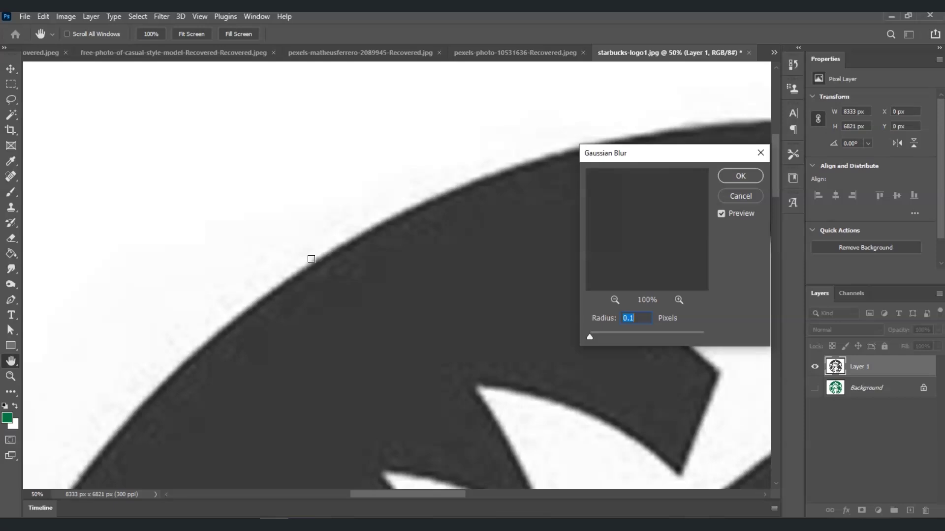
{"action": "mouse_move", "coordinate": [590, 337]}
{"action": "left_mouse_down"}
{"action": "mouse_move", "coordinate": [608, 339]}
{"action": "mouse_move", "coordinate": [597, 341]}
{"action": "left_mouse_up"}
{"action": "left_click_drag", "start_coordinate": [617, 339], "coordinate": [620, 338]}
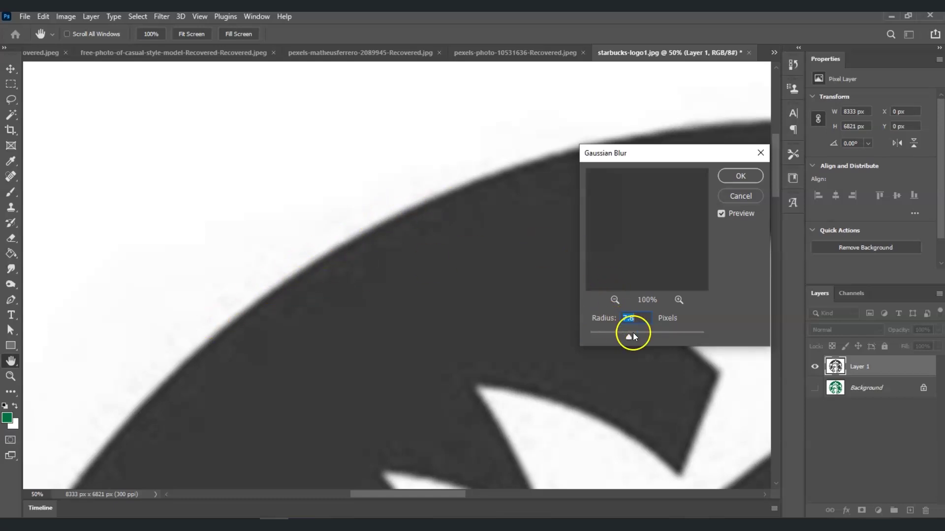
{"action": "left_click_drag", "start_coordinate": [633, 335], "coordinate": [637, 335]}
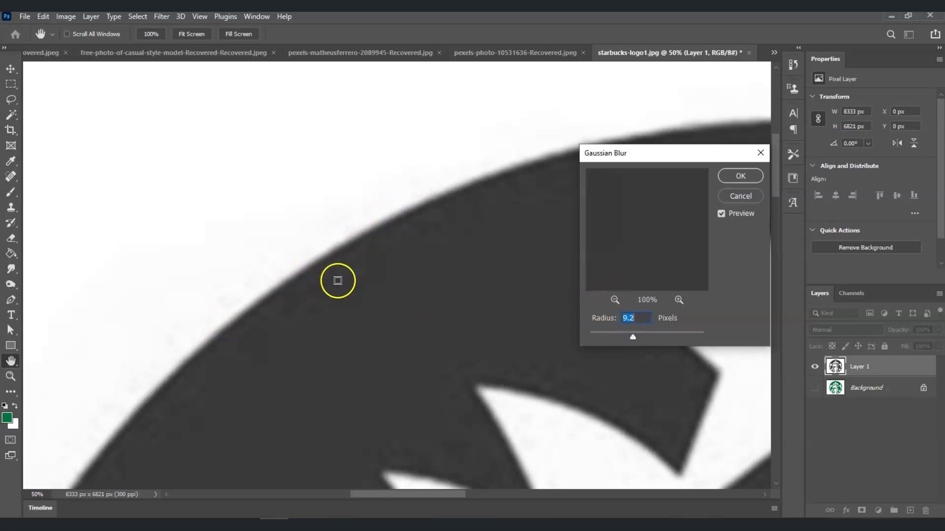
{"action": "left_click", "coordinate": [740, 176]}
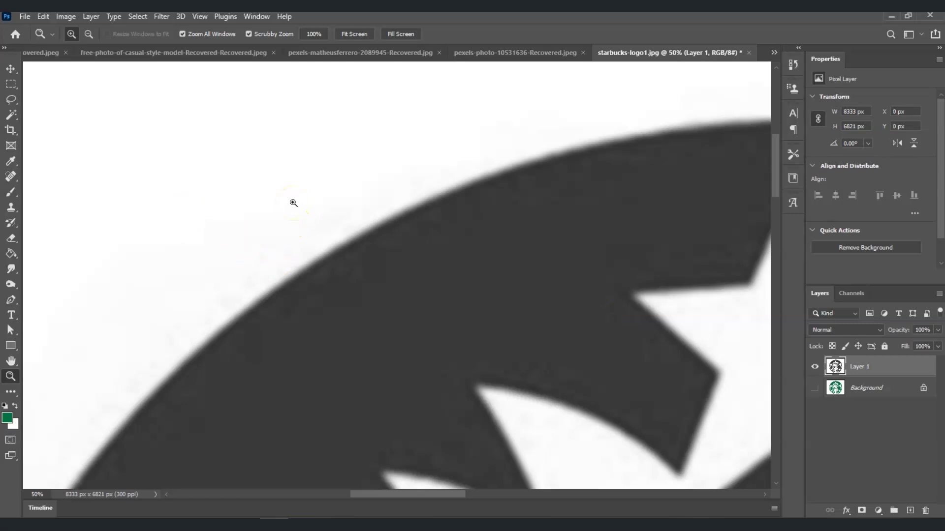
Step: Add a Curves adjustment above Layer 1 and steepen it into a hard black-and-white threshold
{"action": "left_click", "coordinate": [878, 372]}
{"action": "left_click", "coordinate": [879, 511]}
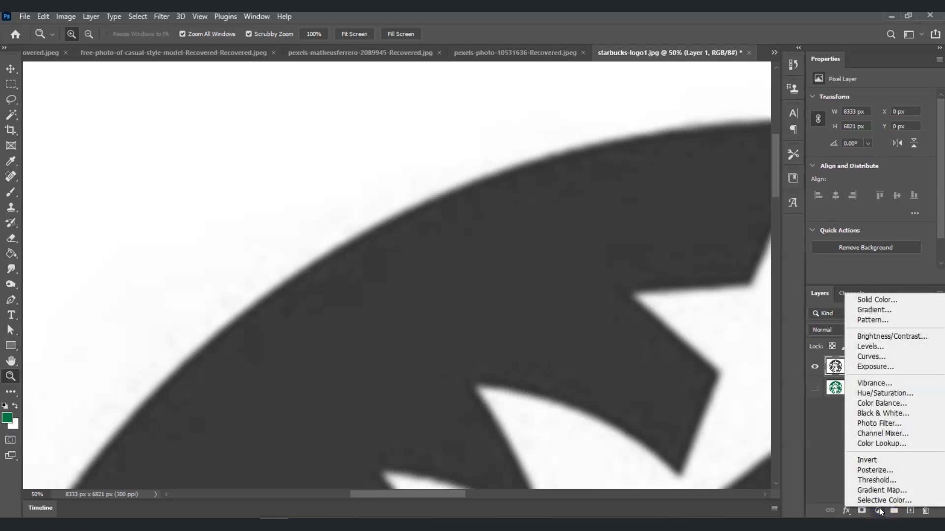
{"action": "left_click", "coordinate": [901, 361]}
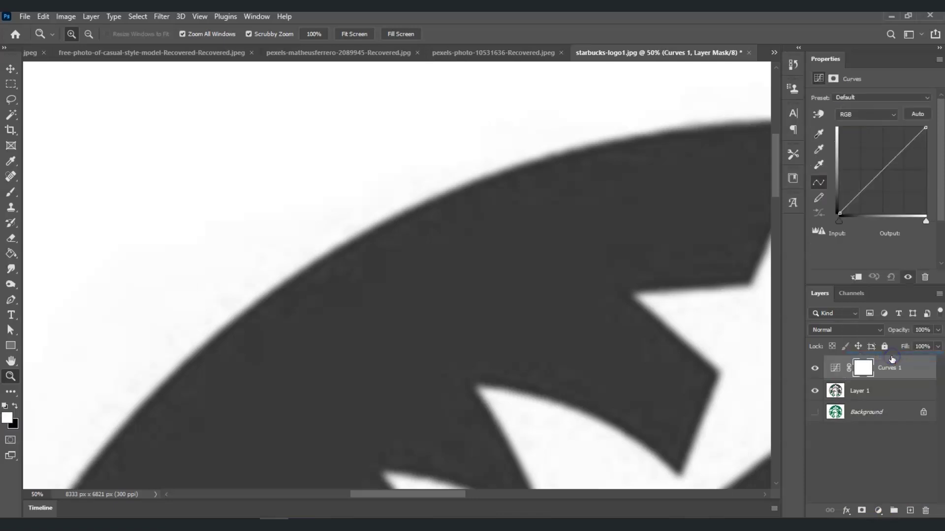
{"action": "left_click", "coordinate": [839, 214]}
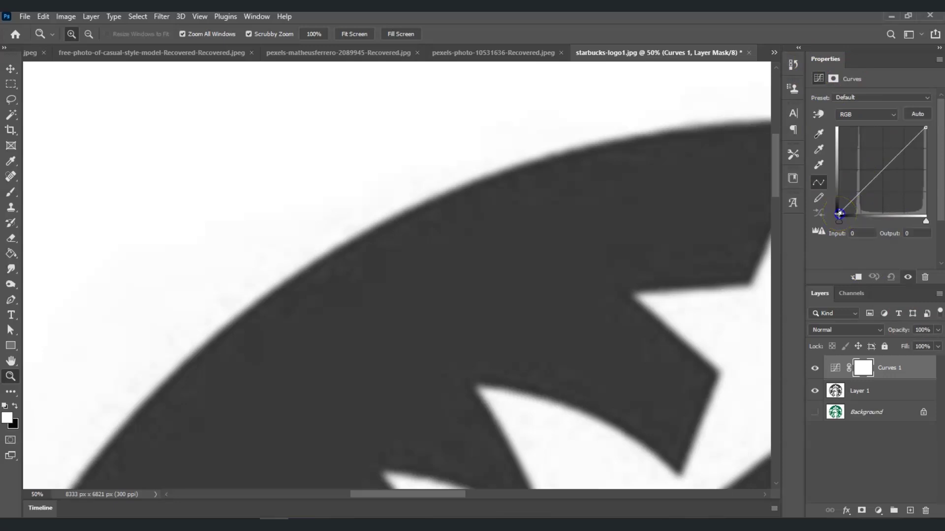
{"action": "left_click_drag", "start_coordinate": [840, 212], "coordinate": [883, 221]}
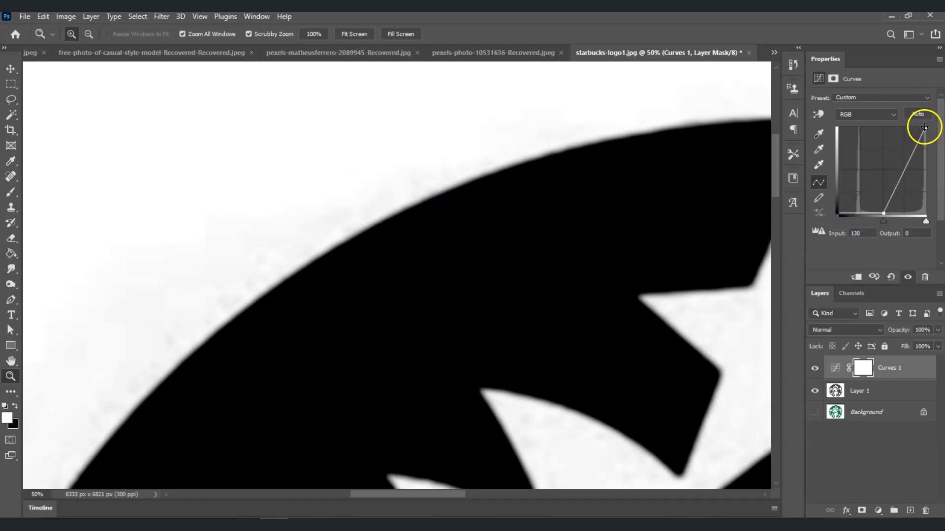
{"action": "left_click_drag", "start_coordinate": [922, 126], "coordinate": [891, 128]}
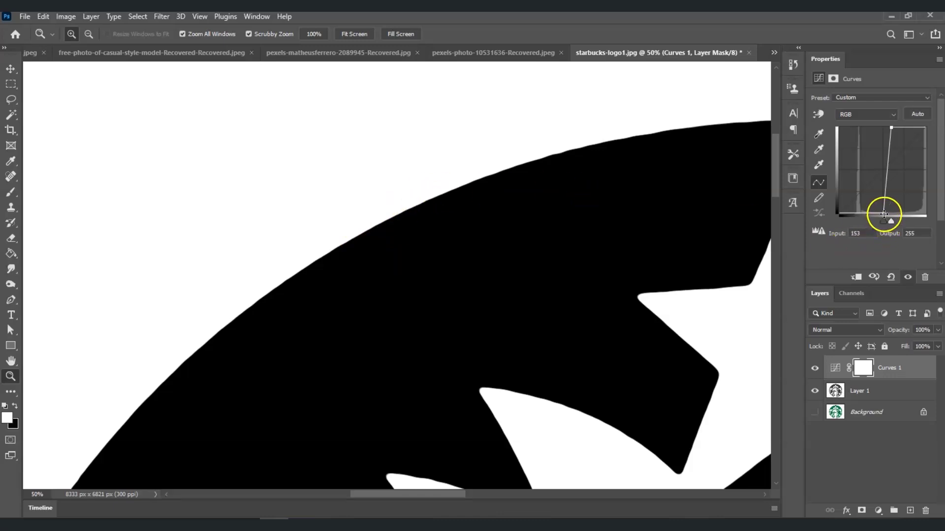
{"action": "left_click_drag", "start_coordinate": [884, 214], "coordinate": [892, 214]}
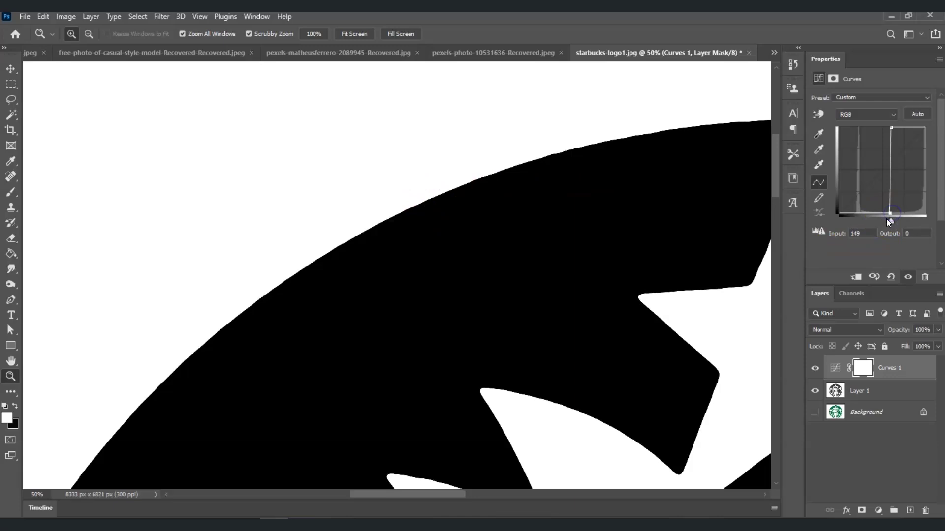
{"action": "left_click_drag", "start_coordinate": [892, 127], "coordinate": [894, 127]}
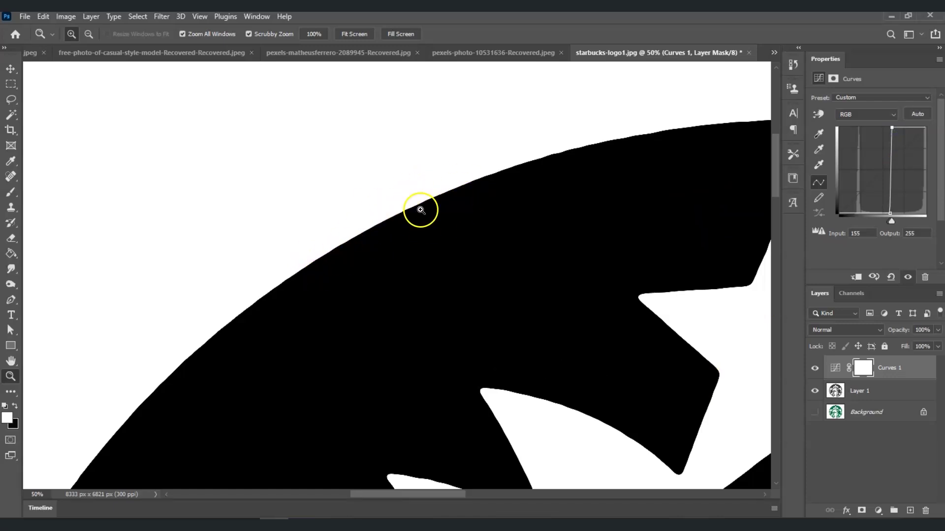
Step: Select Curves 1 together with Layer 1 and merge them into a single layer
{"action": "left_click", "coordinate": [894, 430]}
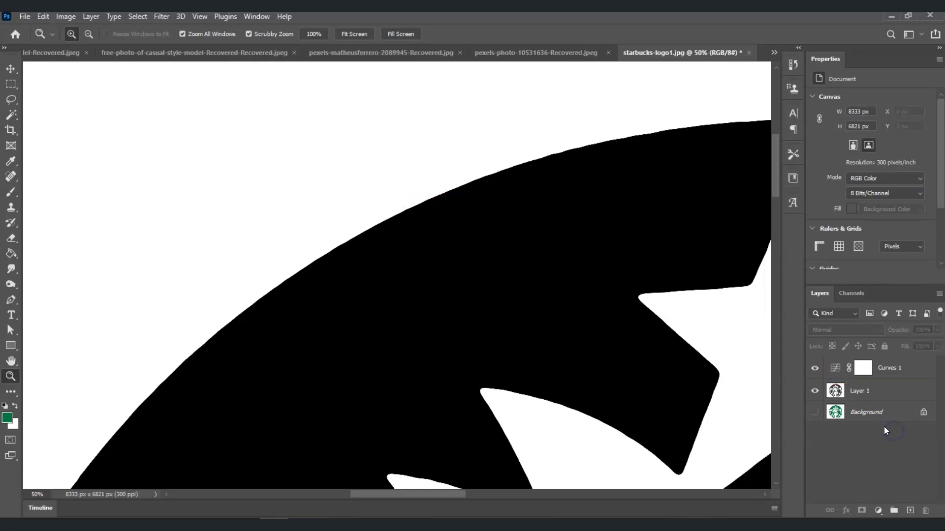
{"action": "left_click", "coordinate": [900, 376]}
{"action": "left_click", "coordinate": [918, 373]}
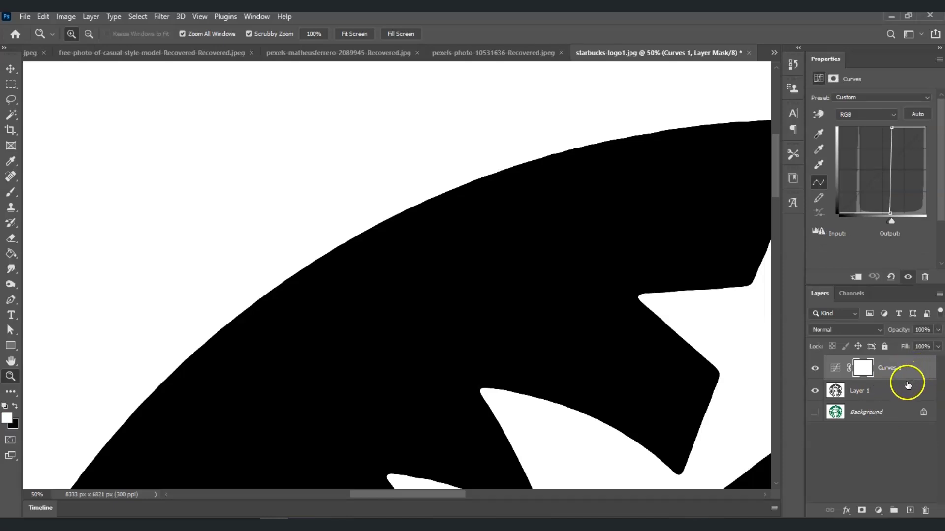
{"action": "left_click", "coordinate": [895, 400]}
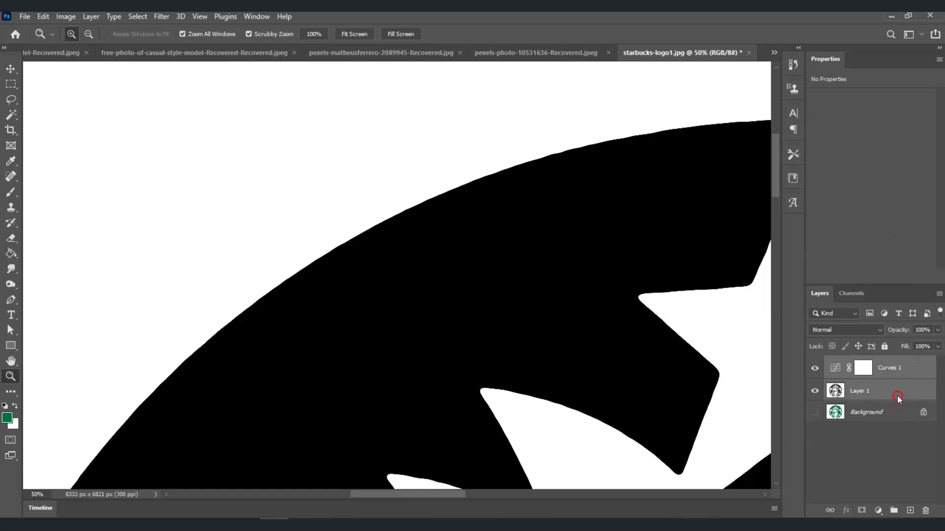
{"action": "right_click", "coordinate": [897, 396]}
{"action": "left_click", "coordinate": [828, 367]}
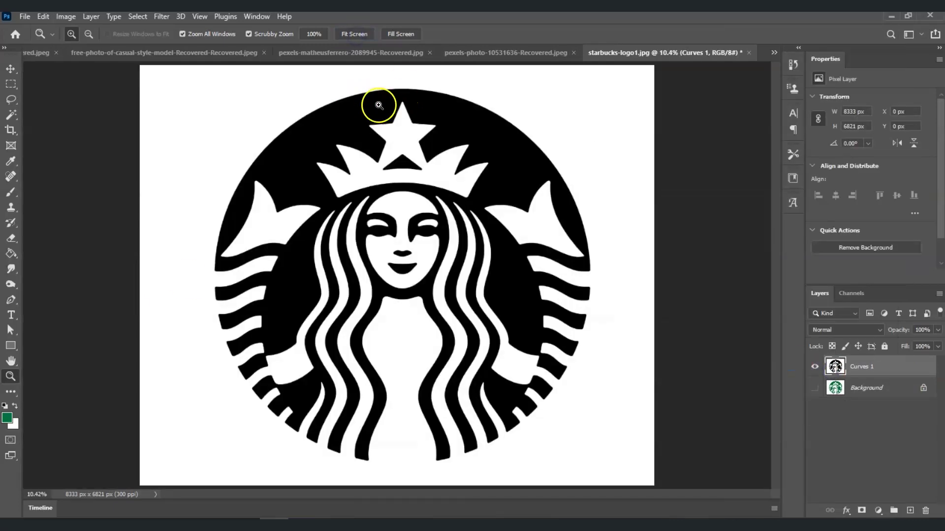
Step: Fit the logo on screen, then zoom in close on the crown and star
{"action": "key", "text": "ctrl+0"}
{"action": "left_click", "coordinate": [390, 211]}
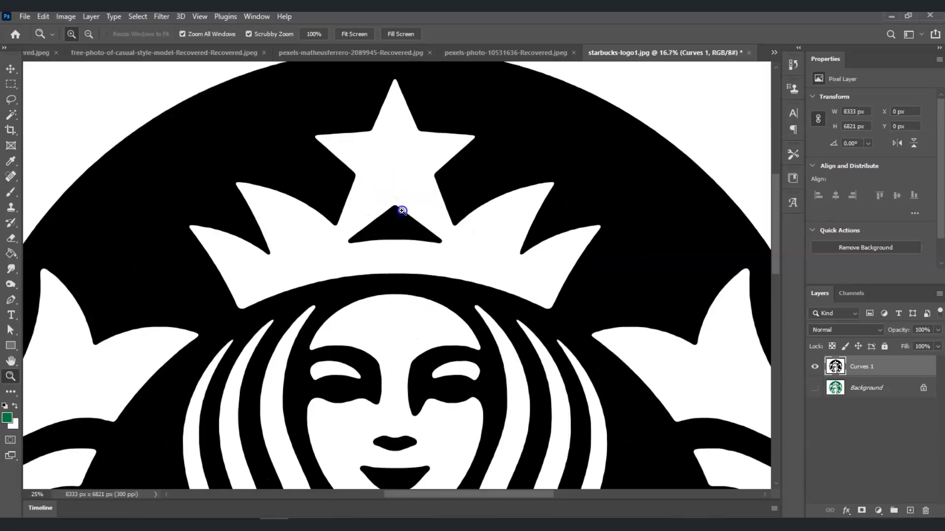
{"action": "left_click", "coordinate": [401, 211]}
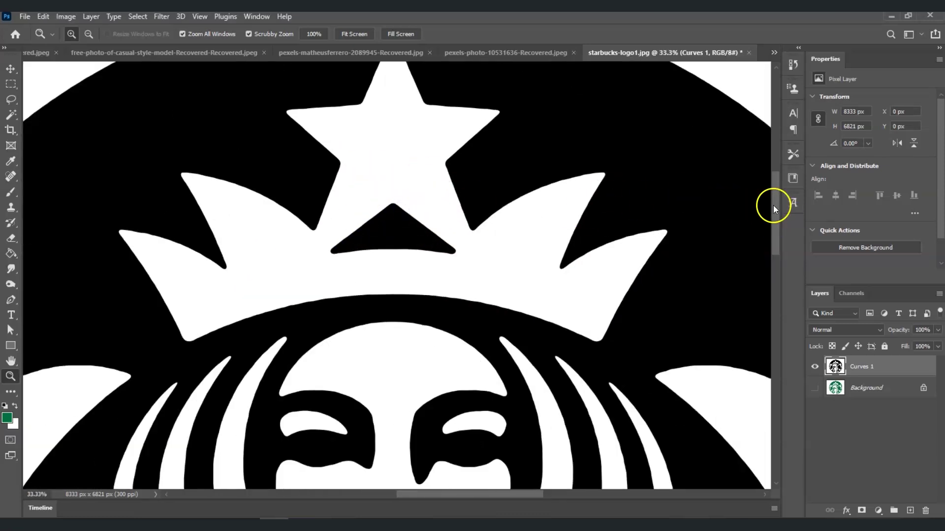
{"action": "left_click_drag", "start_coordinate": [773, 205], "coordinate": [769, 249]}
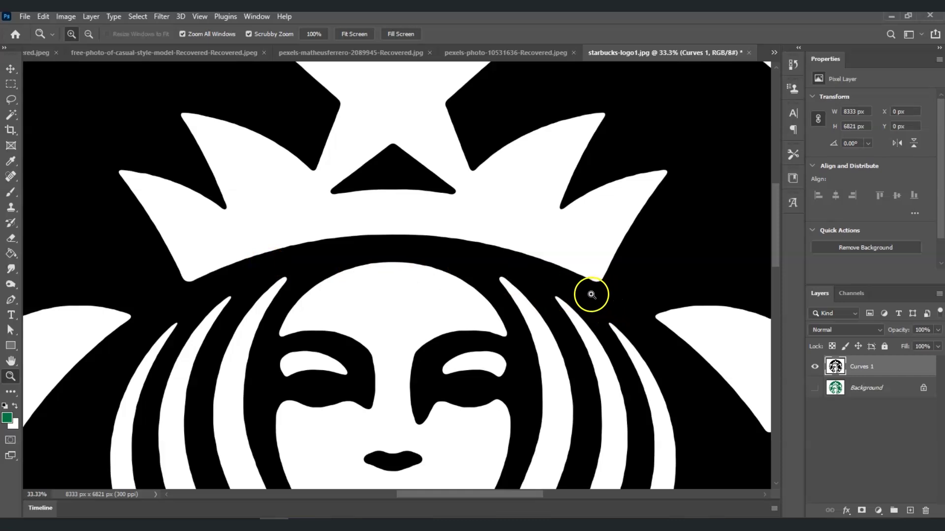
Step: Paint-bucket fill the black circle, crown triangle and lips with the sampled green, then fit to screen
{"action": "left_click", "coordinate": [10, 255]}
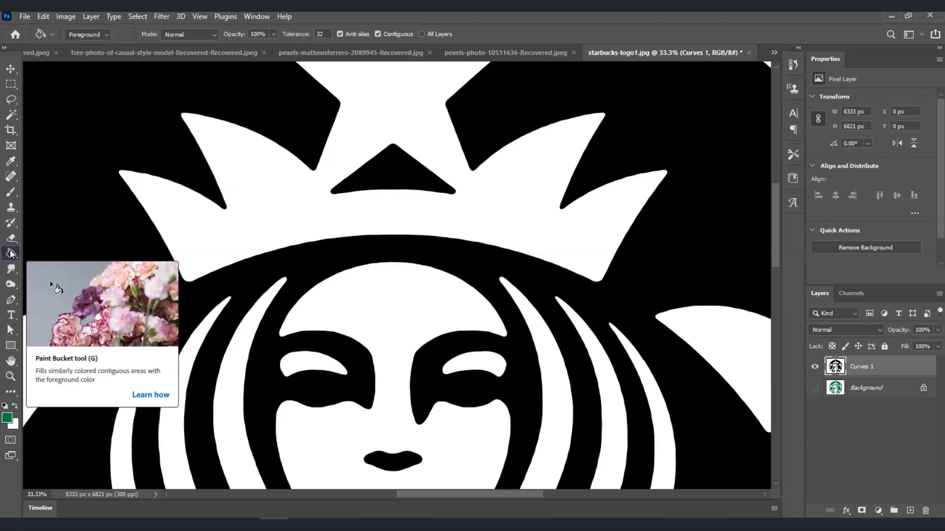
{"action": "right_click", "coordinate": [10, 254]}
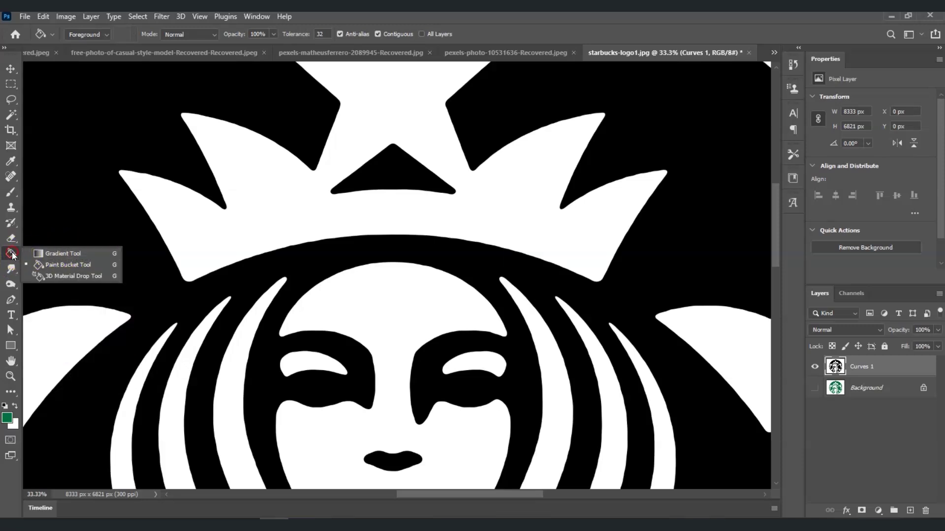
{"action": "left_click", "coordinate": [49, 264]}
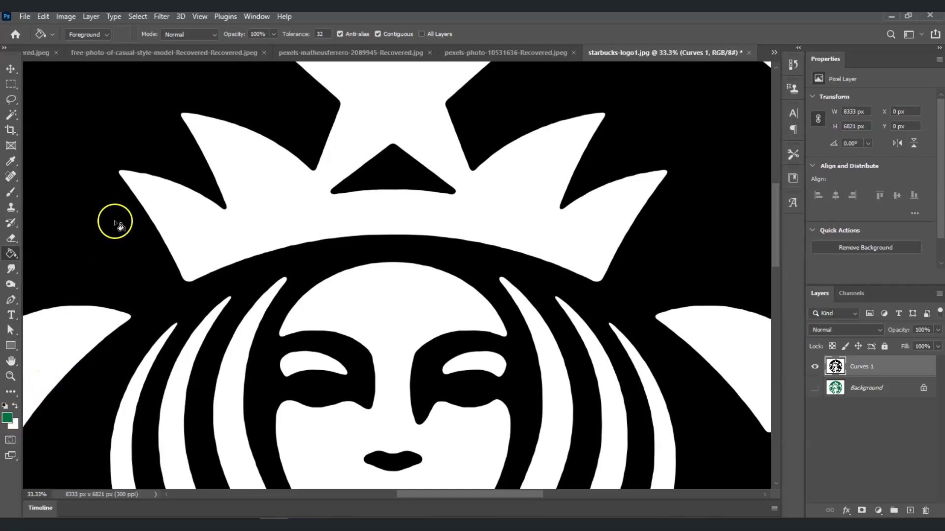
{"action": "left_click", "coordinate": [94, 212]}
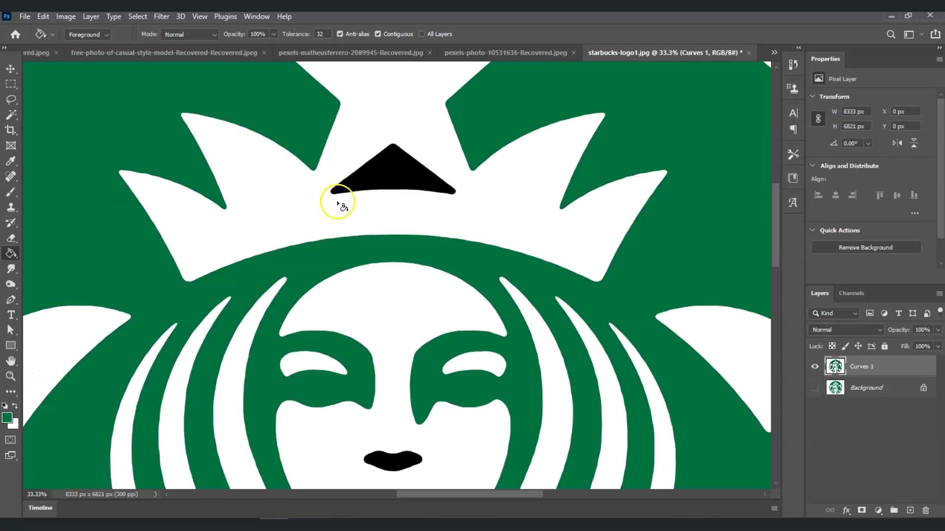
{"action": "left_click", "coordinate": [387, 181]}
{"action": "left_click", "coordinate": [391, 455]}
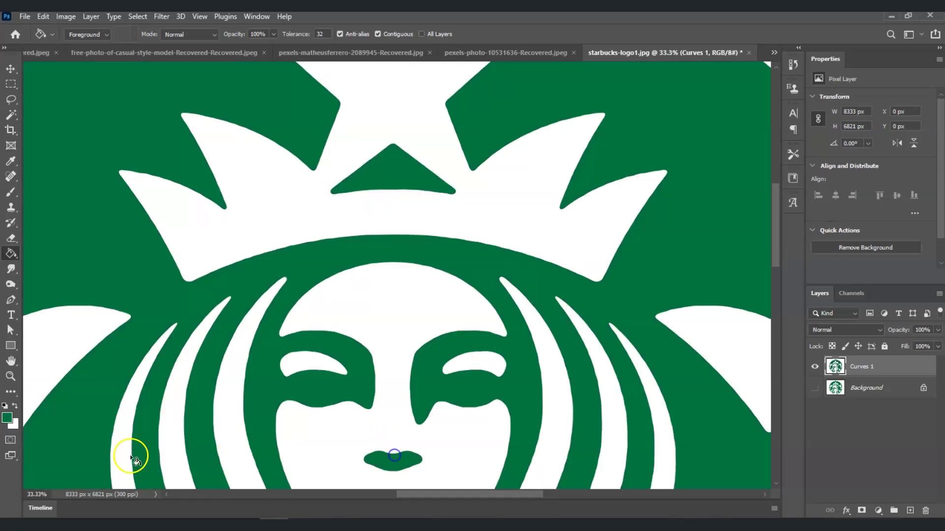
{"action": "left_click", "coordinate": [11, 376]}
{"action": "left_click", "coordinate": [357, 35]}
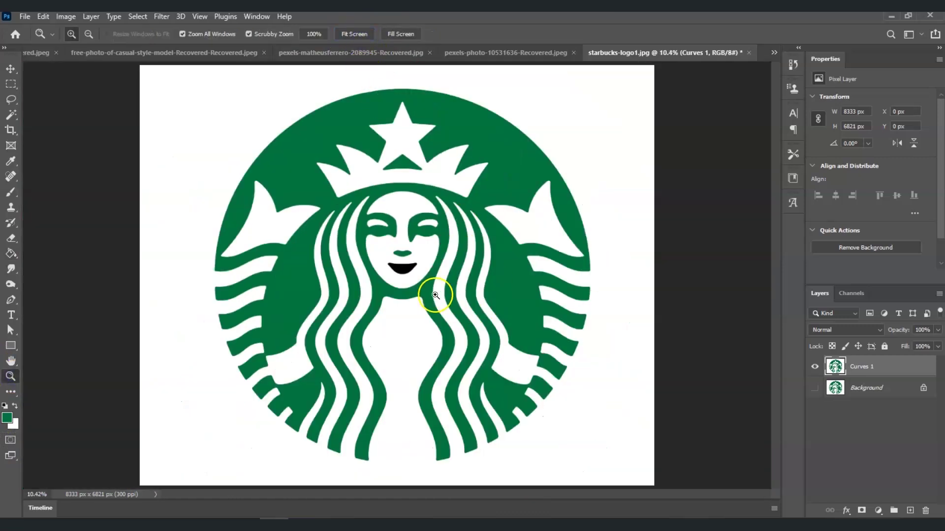
{"action": "left_click", "coordinate": [10, 254]}
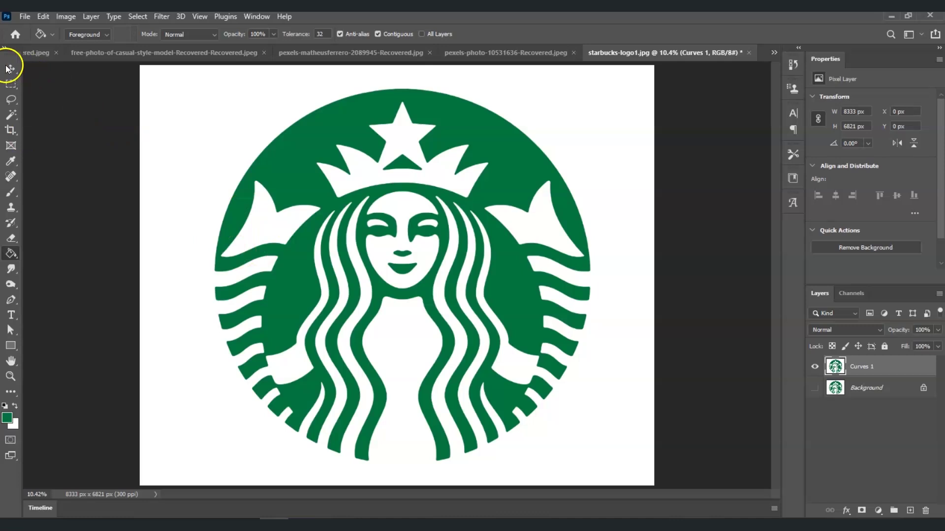
Step: Magic Wand-select the white background, inner areas, crown, star, eye and hair gaps
{"action": "left_click", "coordinate": [11, 117]}
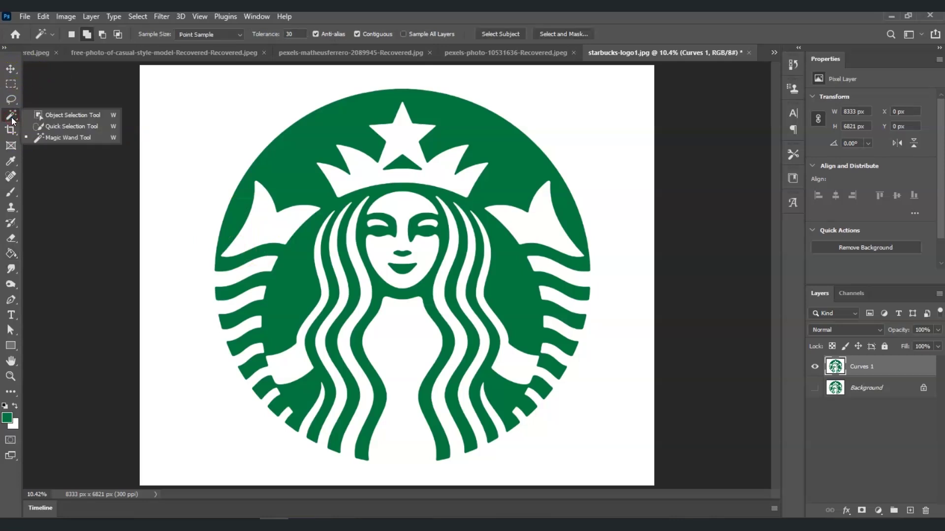
{"action": "left_click", "coordinate": [79, 142]}
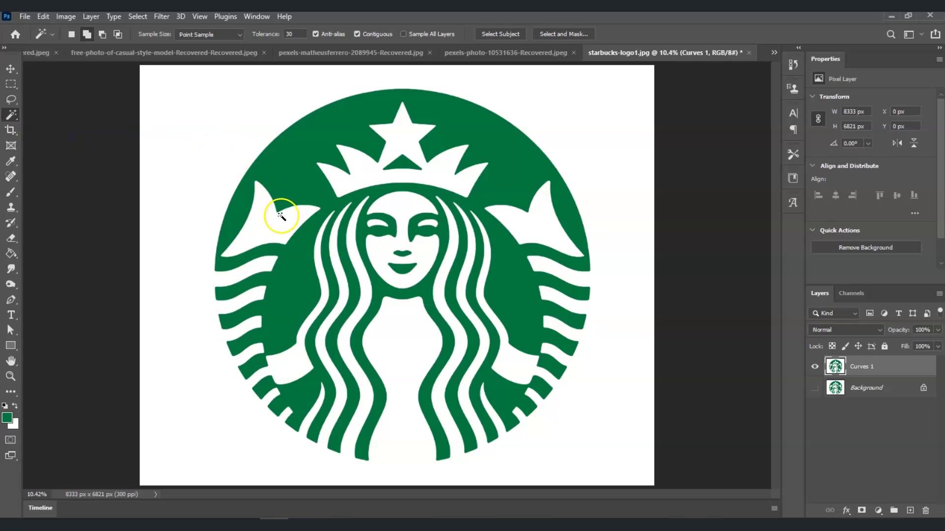
{"action": "left_click", "coordinate": [200, 164]}
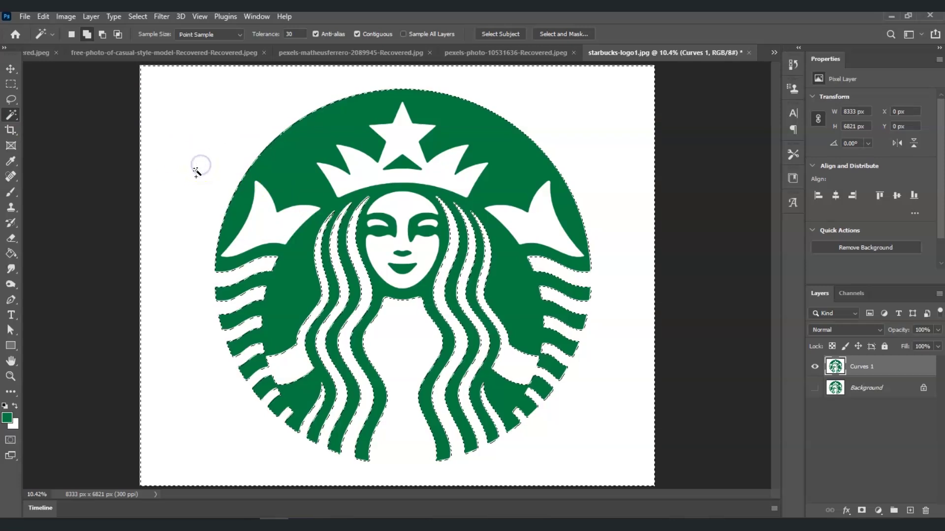
{"action": "left_click", "coordinate": [276, 233]}
{"action": "left_click", "coordinate": [395, 189]}
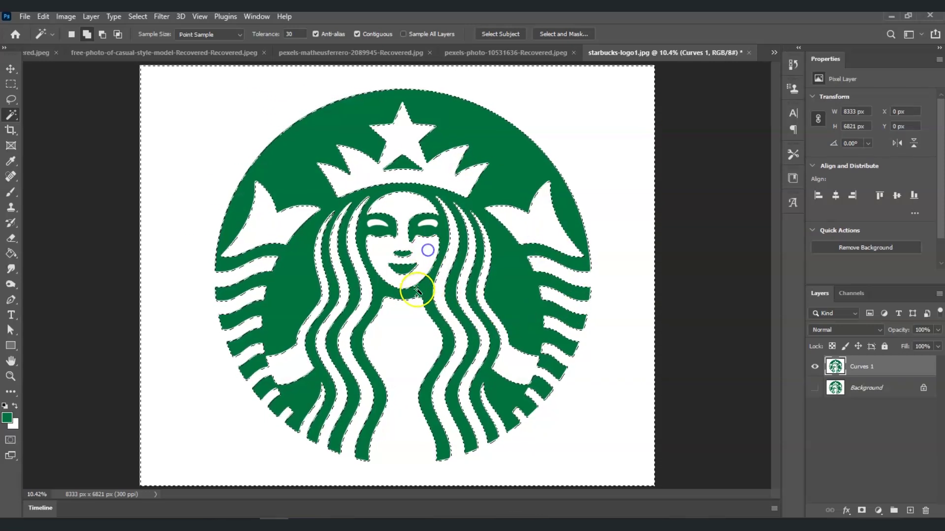
{"action": "left_click", "coordinate": [428, 224]}
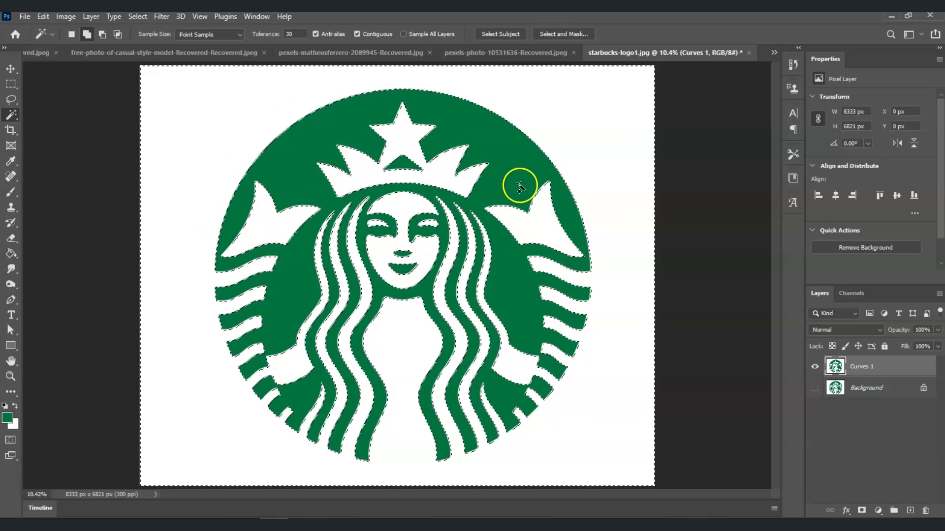
{"action": "left_click", "coordinate": [531, 397]}
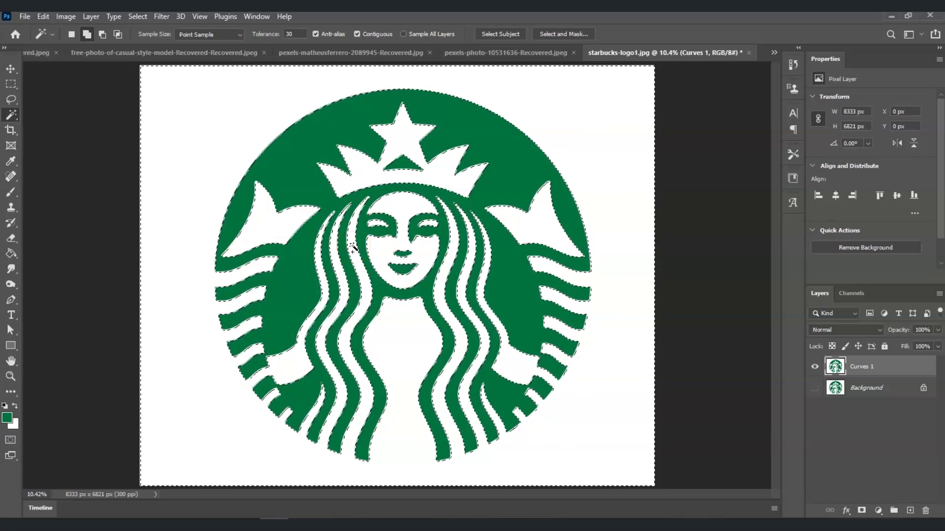
Step: Delete the selected white areas to transparency and clear the selection with Ctrl+D
{"action": "key", "text": "Delete"}
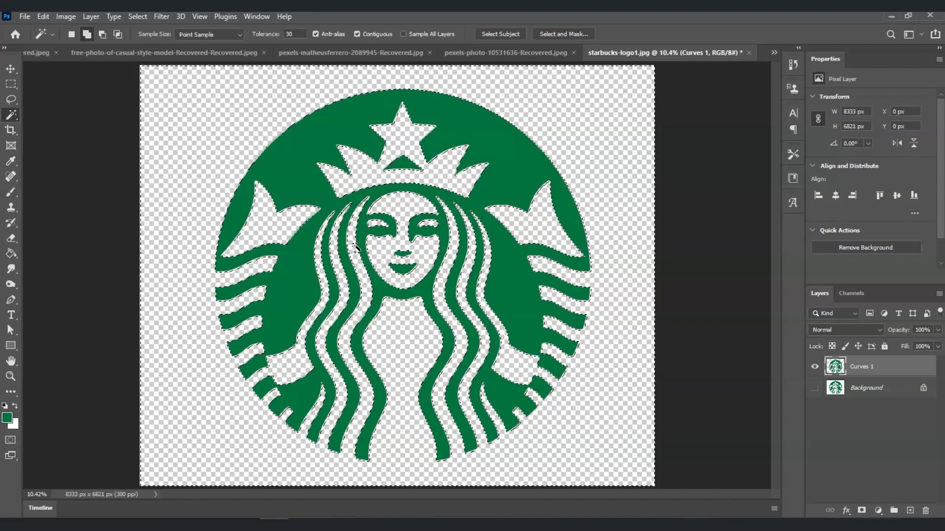
{"action": "left_click", "coordinate": [356, 248]}
{"action": "left_click", "coordinate": [282, 438]}
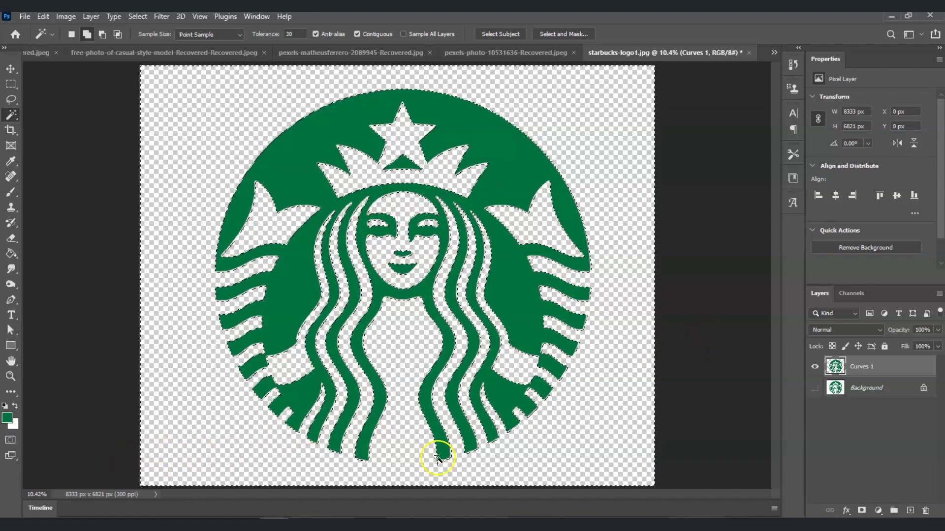
{"action": "left_click", "coordinate": [898, 455]}
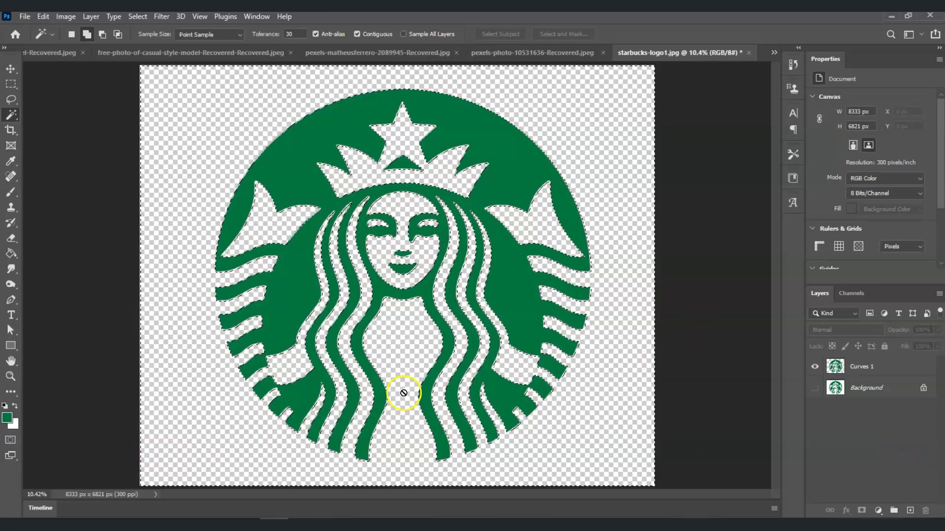
{"action": "key", "text": "ctrl+d"}
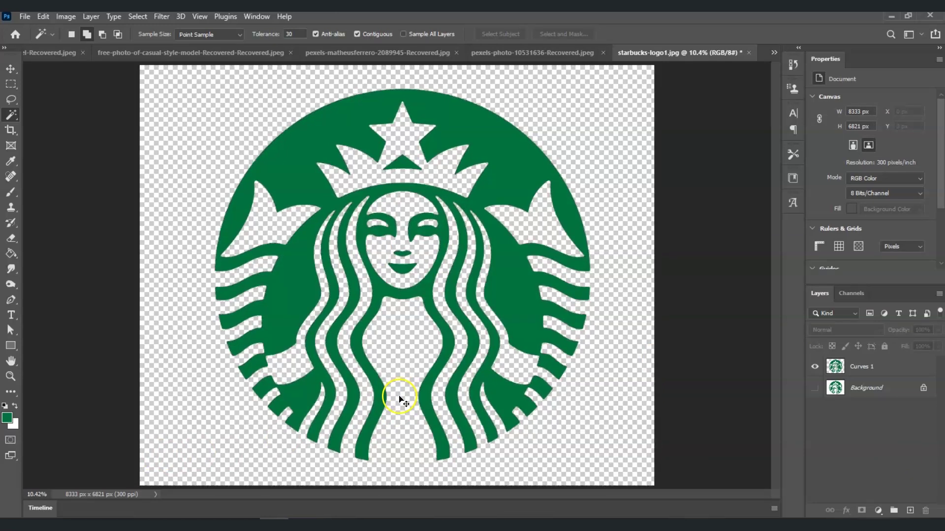
{"action": "left_click", "coordinate": [11, 377]}
{"action": "left_click_drag", "start_coordinate": [325, 249], "coordinate": [314, 196]}
{"action": "left_click_drag", "start_coordinate": [776, 238], "coordinate": [775, 188]}
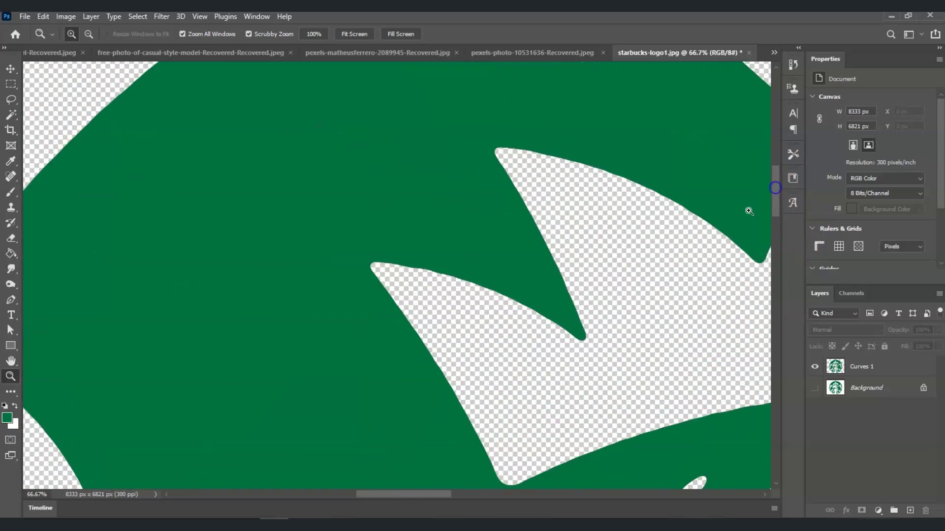
{"action": "left_click_drag", "start_coordinate": [449, 494], "coordinate": [415, 492]}
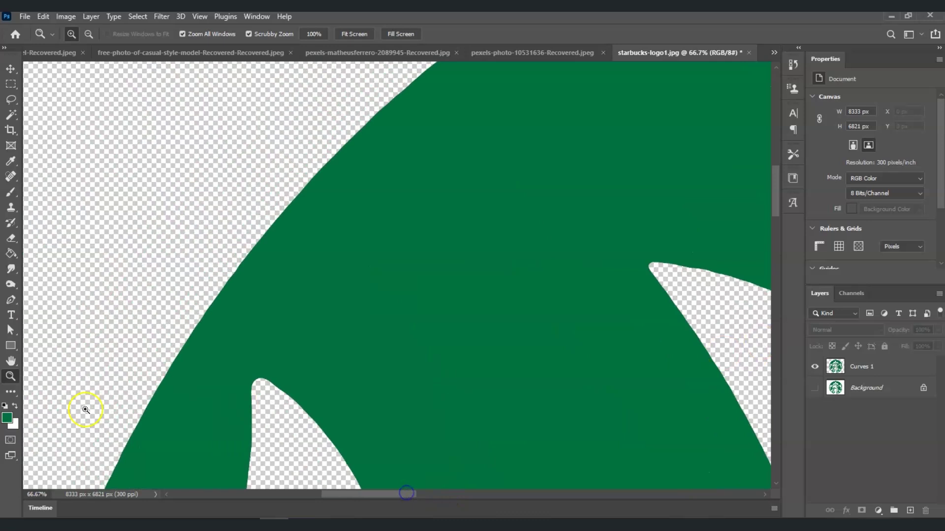
{"action": "left_click", "coordinate": [368, 35]}
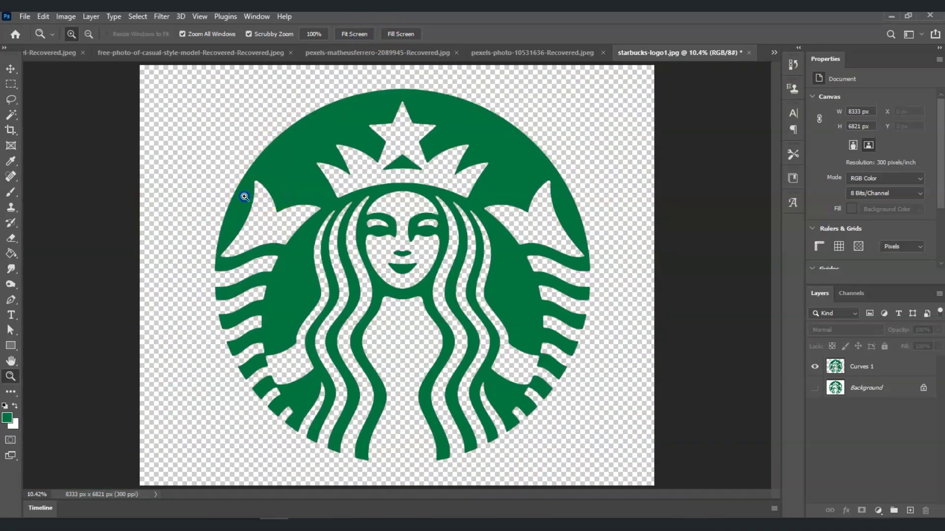
{"action": "left_click", "coordinate": [618, 263]}
{"action": "left_click", "coordinate": [621, 283]}
{"action": "left_click", "coordinate": [607, 317]}
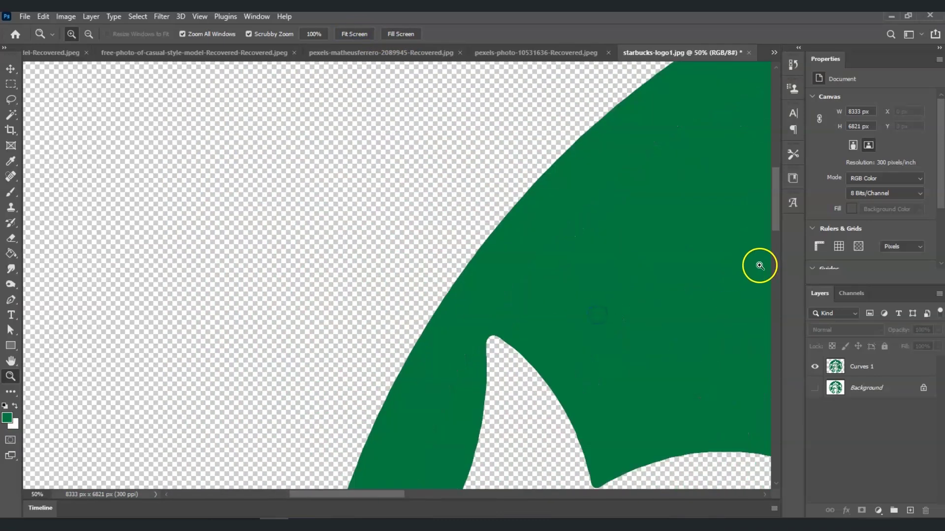
{"action": "scroll", "coordinate": [759, 264], "scroll_direction": "down", "scroll_amount": 5}
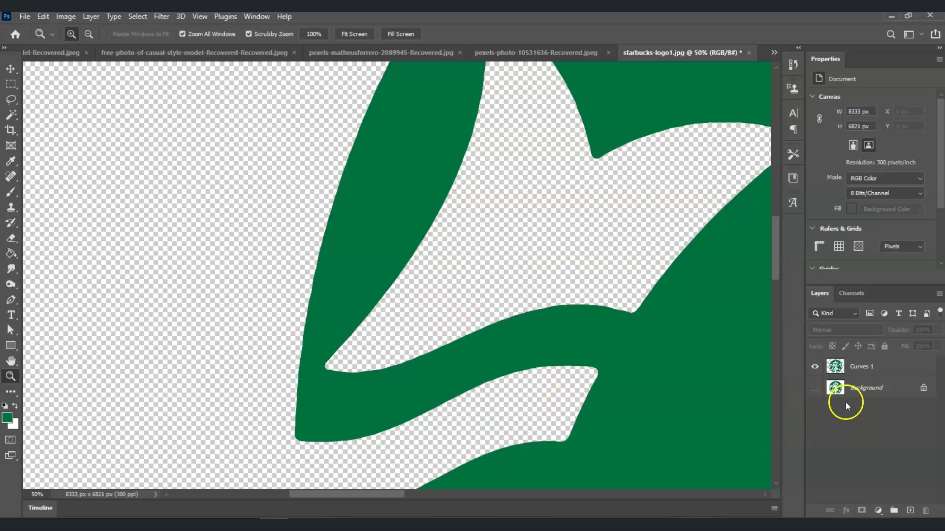
{"action": "left_click", "coordinate": [814, 388]}
{"action": "left_click", "coordinate": [815, 367]}
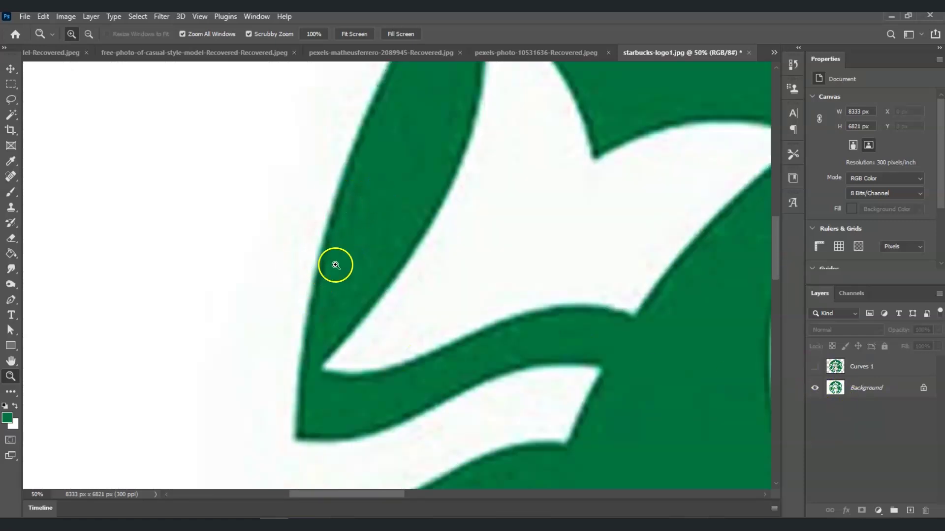
{"action": "left_click", "coordinate": [815, 366]}
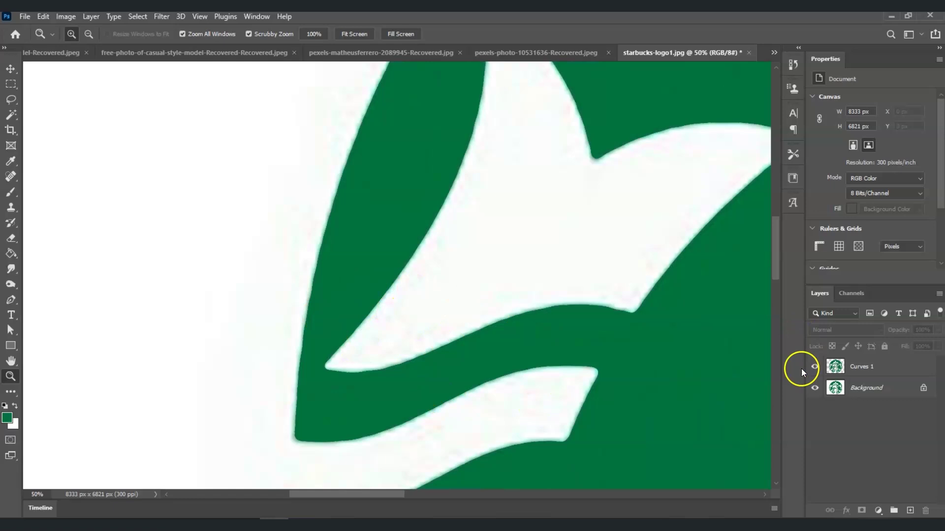
{"action": "left_click", "coordinate": [815, 387]}
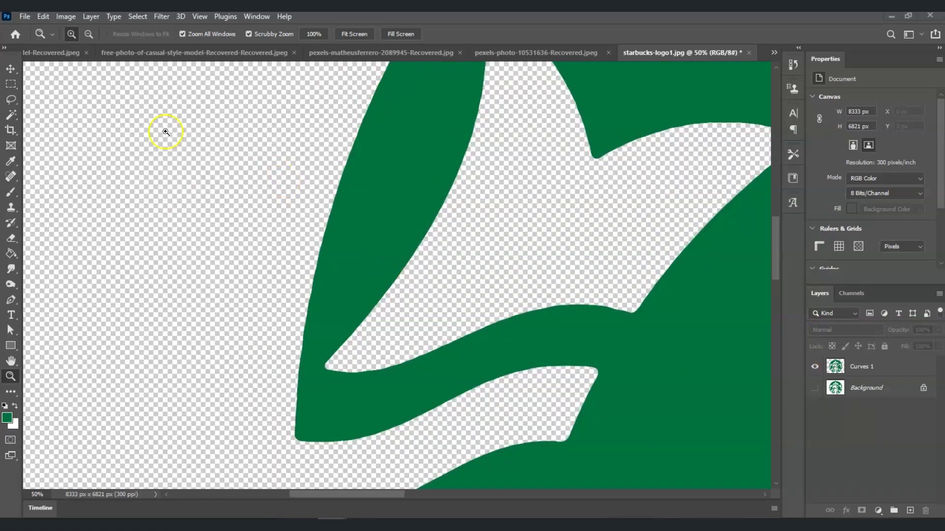
{"action": "left_click", "coordinate": [354, 34]}
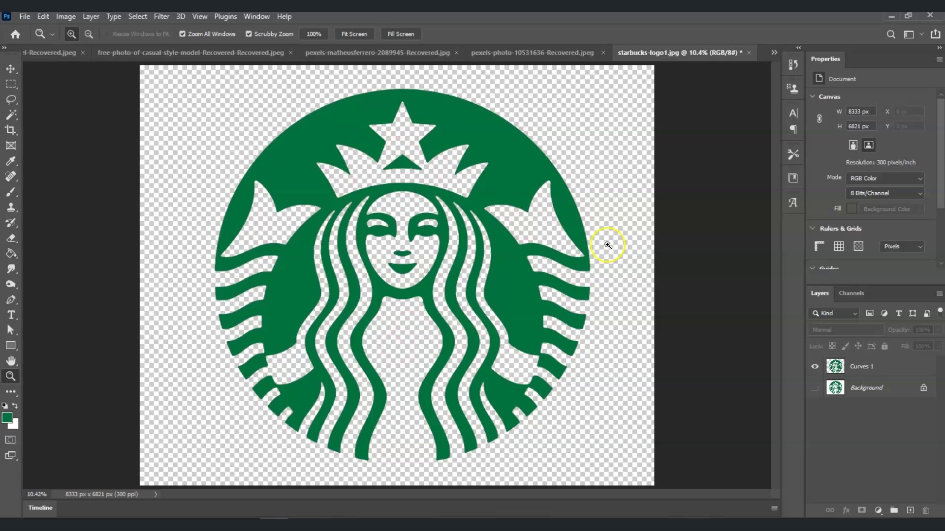
Step: Open the Export As dialog from File > Export for the logo image
{"action": "left_click", "coordinate": [22, 14]}
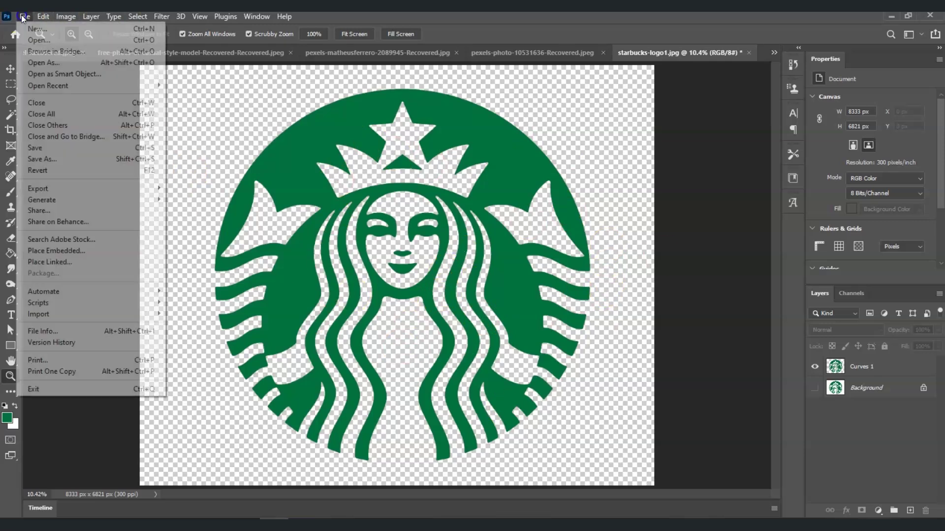
{"action": "left_click", "coordinate": [109, 189]}
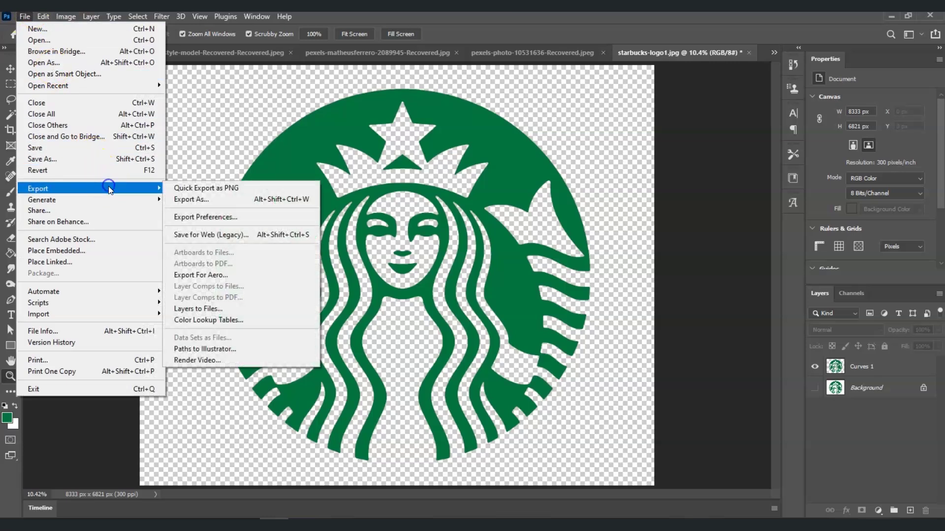
{"action": "left_click", "coordinate": [236, 200]}
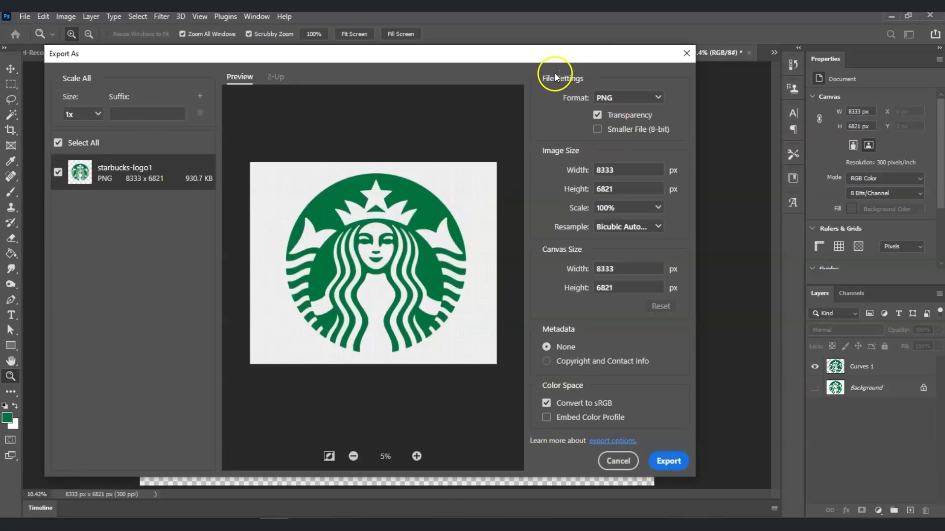
Step: Switch the Export As format to SVG and save the 8333 x 6821 logo as 'LOGO'
{"action": "left_click", "coordinate": [657, 98]}
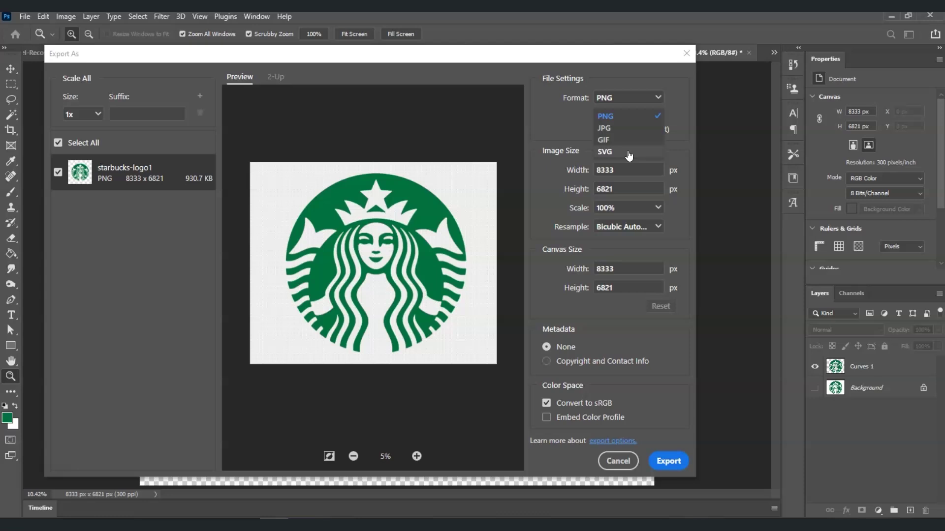
{"action": "left_click", "coordinate": [628, 153]}
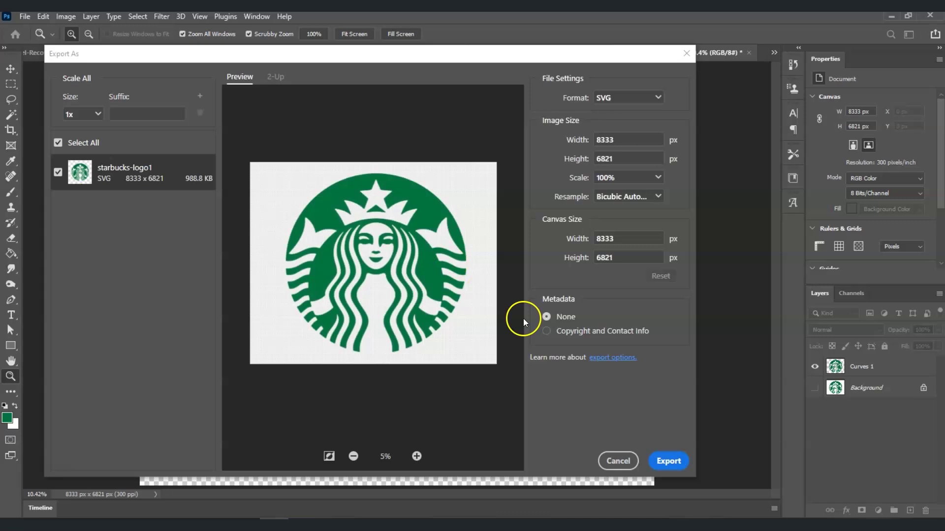
{"action": "left_click", "coordinate": [679, 474]}
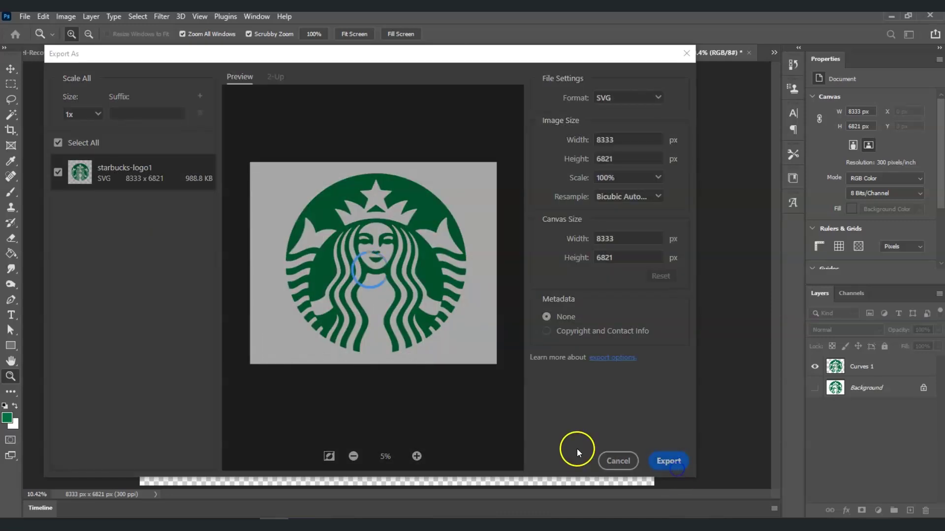
{"action": "type", "text": "LOGO"}
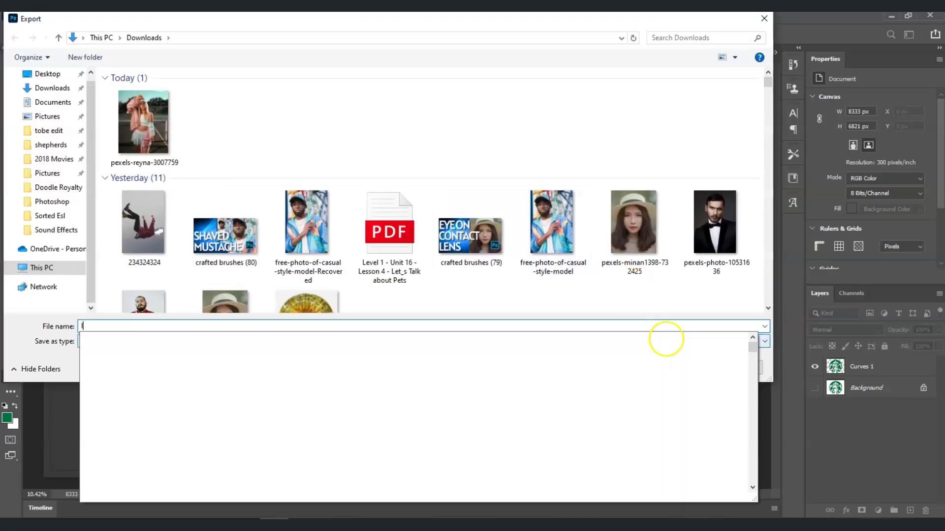
{"action": "key", "text": "Return"}
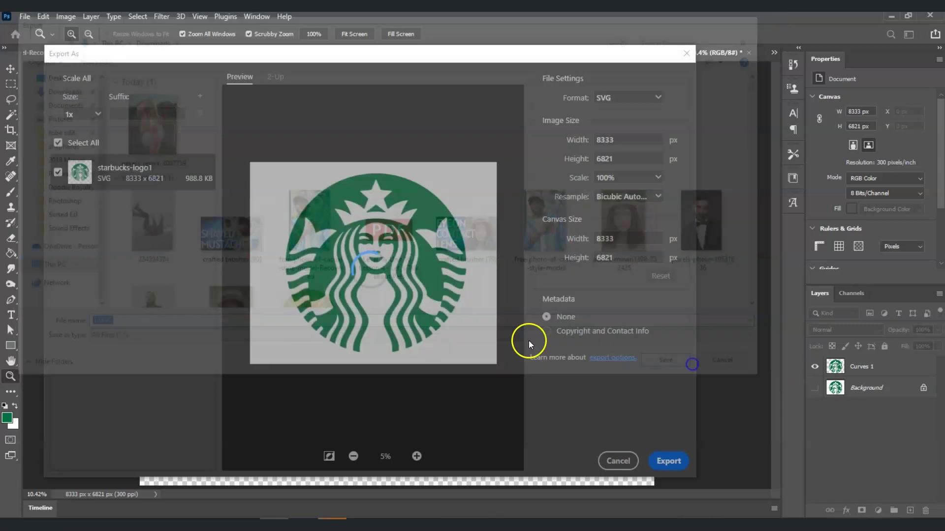